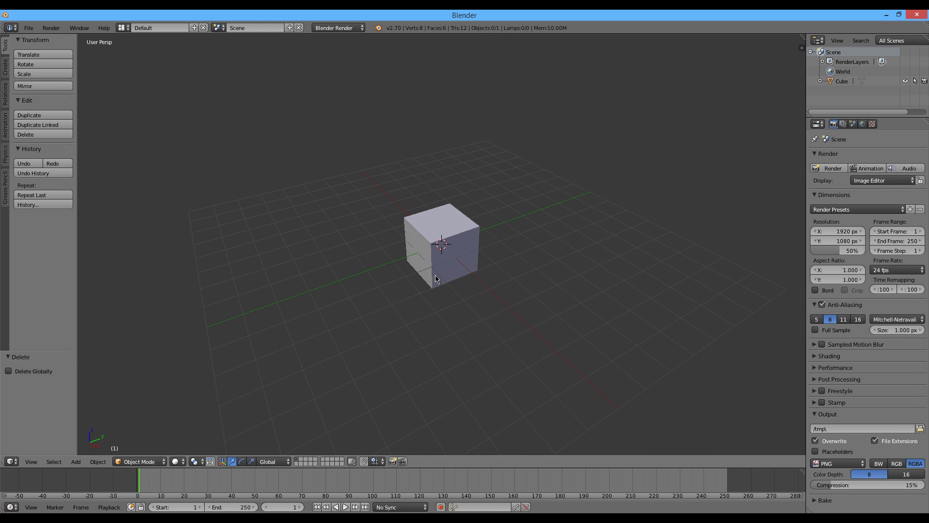
click(27, 28)
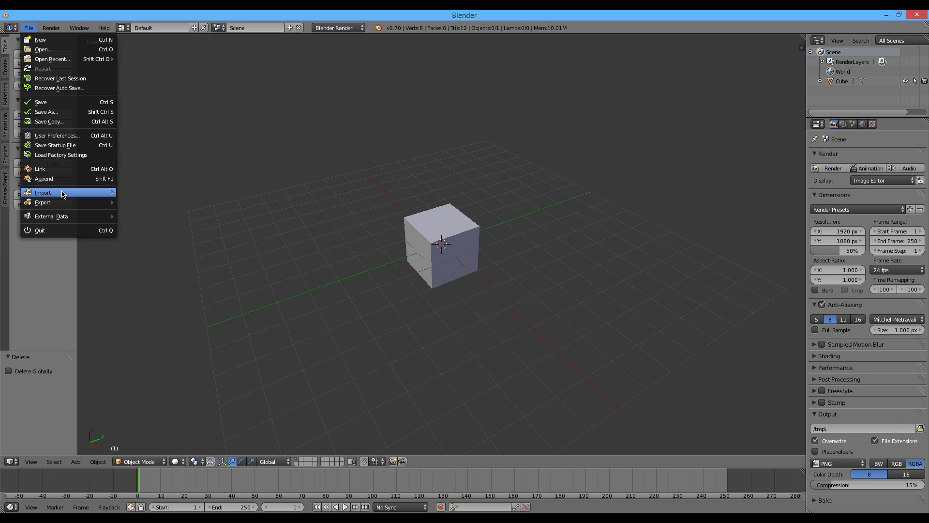
mouse_move(64, 202)
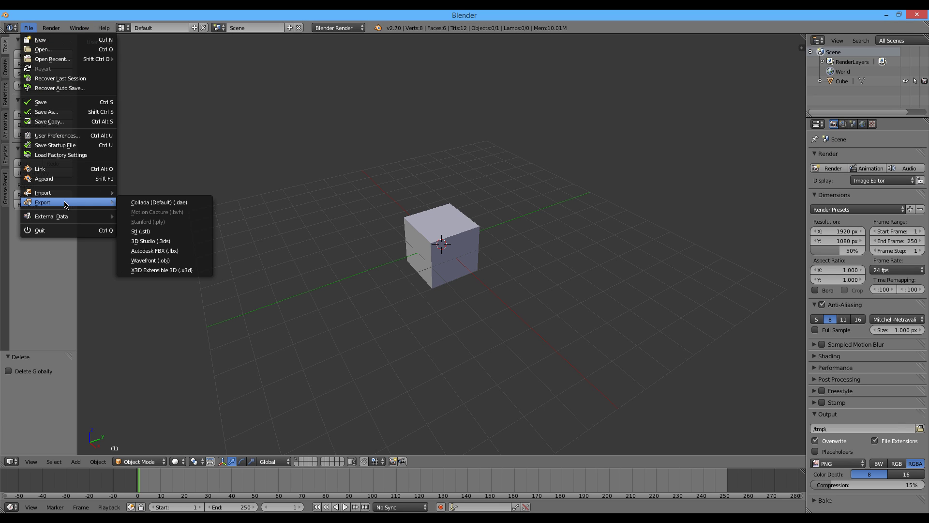
click(175, 252)
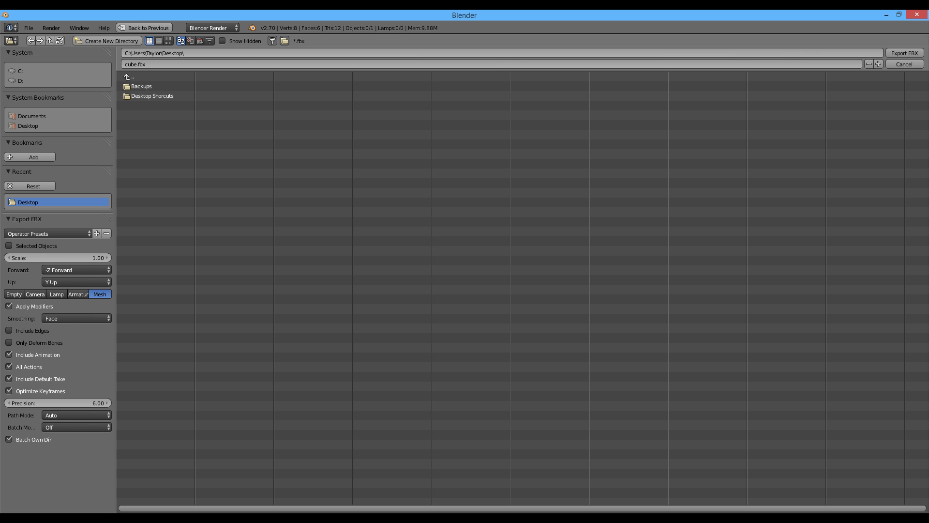
click(903, 64)
- Select the cube and start an Autodesk FBX export restricted to selected objects
right_click(455, 264)
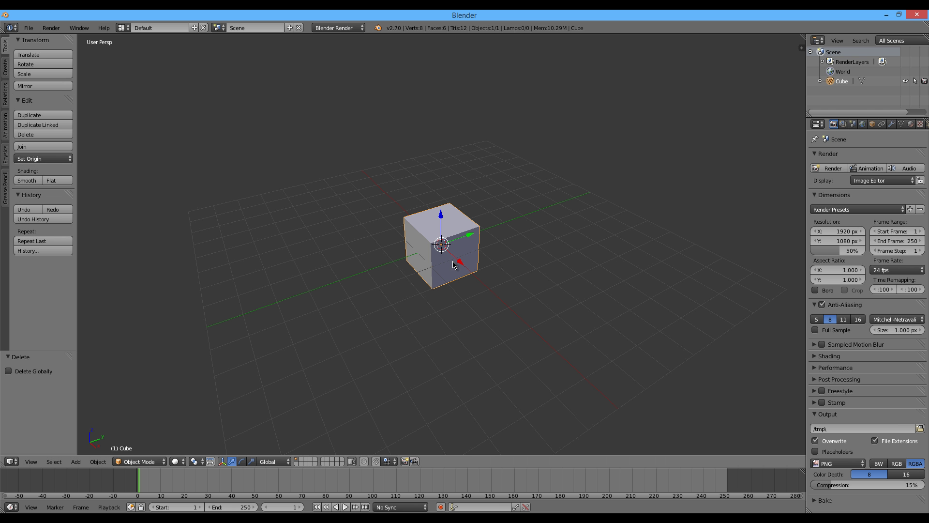
click(23, 29)
mouse_move(64, 203)
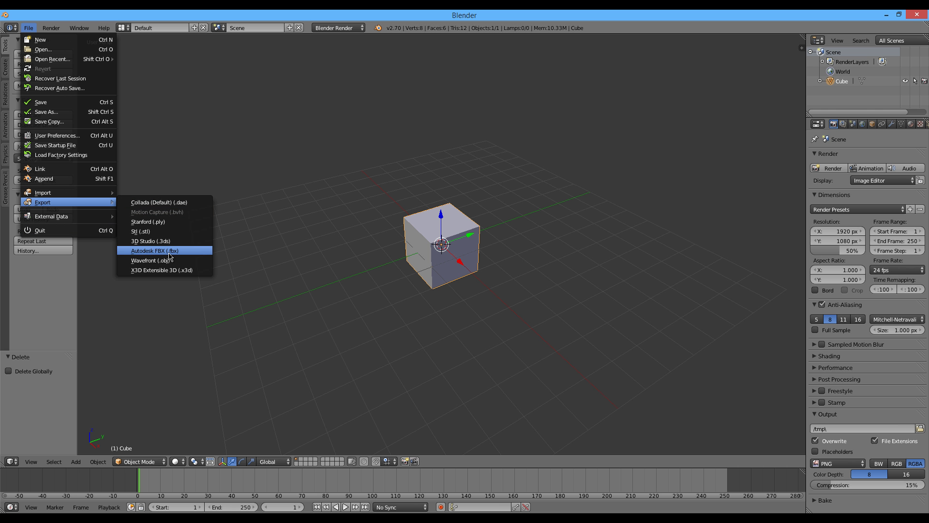
click(153, 255)
click(11, 245)
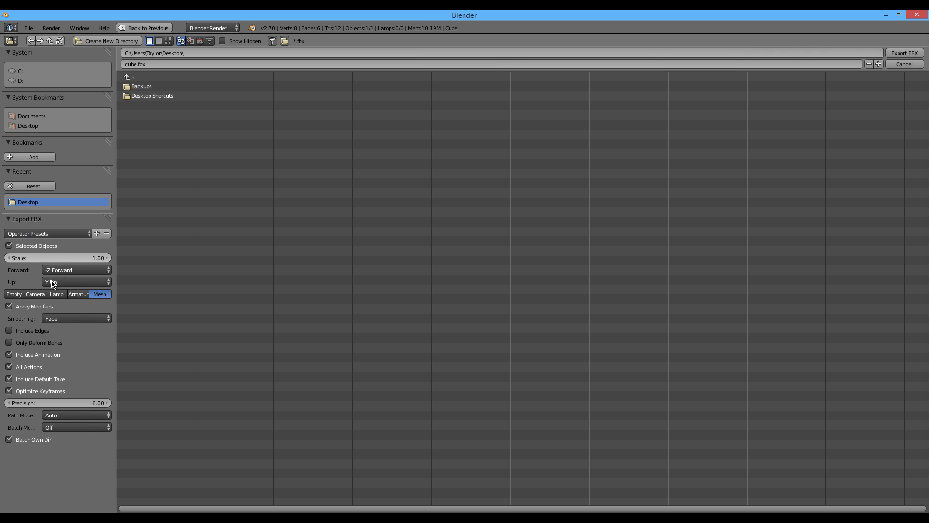
- Save the current FBX export settings as an operator preset named for Unreal Engine static meshes
click(97, 233)
click(111, 249)
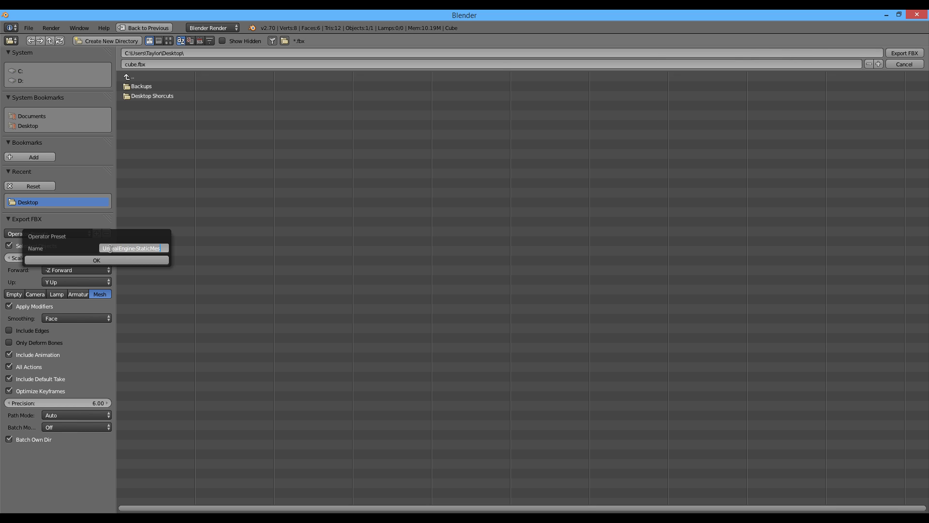
key(Return)
click(94, 260)
- Apply the saved static-mesh preset and export the cube to the Desktop as cube.fbx
click(51, 233)
click(49, 259)
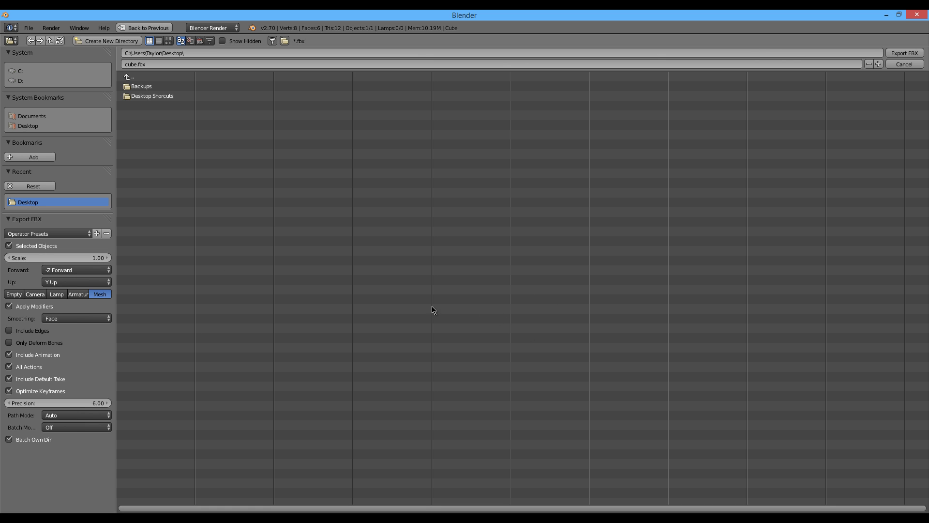
click(903, 53)
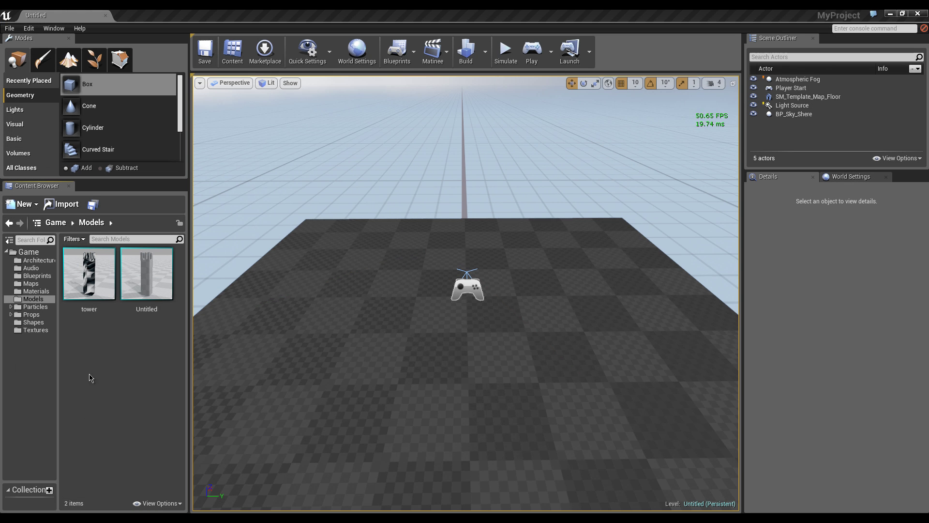
- Switch to Unreal Engine and choose cube.fbx from the Desktop for import into the Models folder
right_click(82, 344)
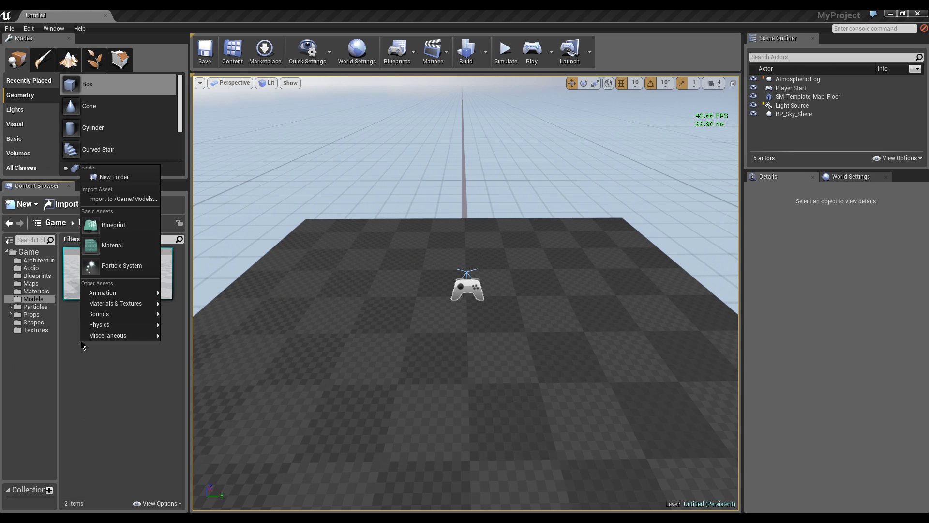
click(83, 376)
right_click(104, 368)
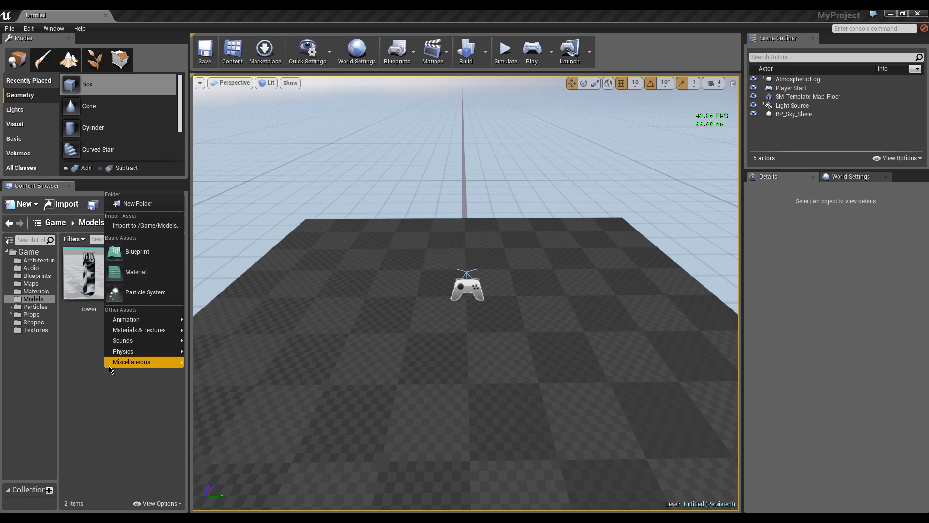
click(148, 225)
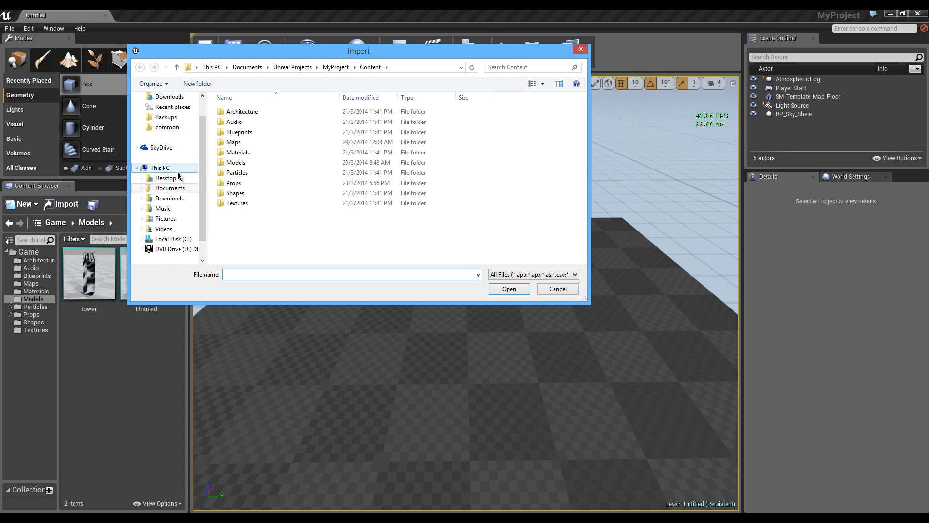
click(166, 178)
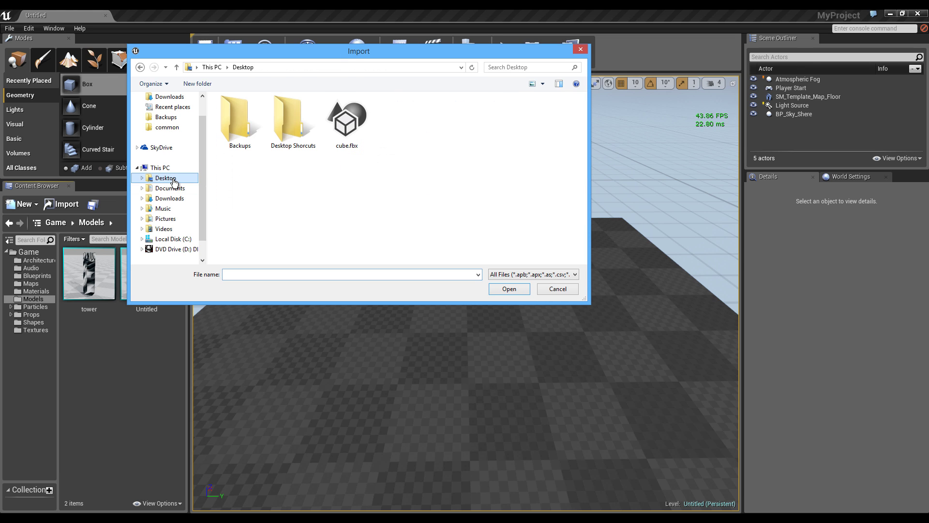
double_click(350, 124)
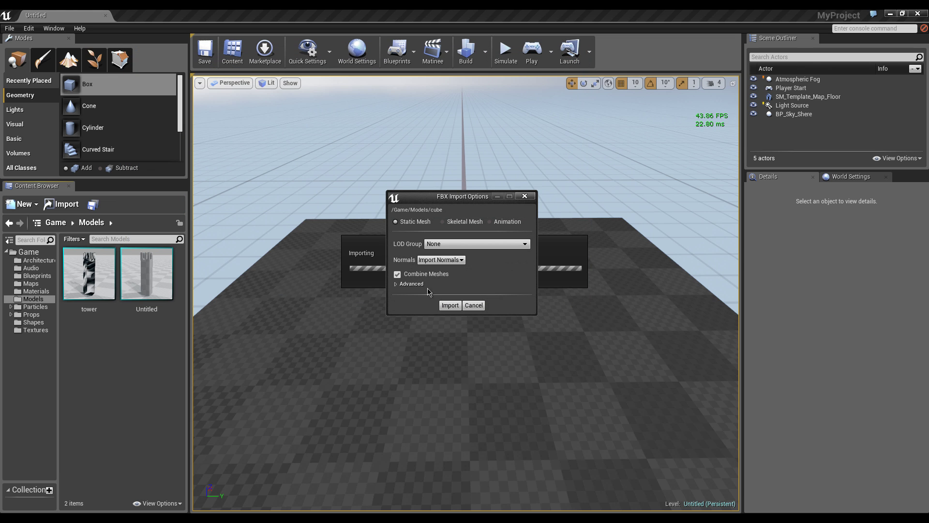
- Reveal the advanced FBX options, import the cube as a combined static mesh, and close the message log
click(411, 284)
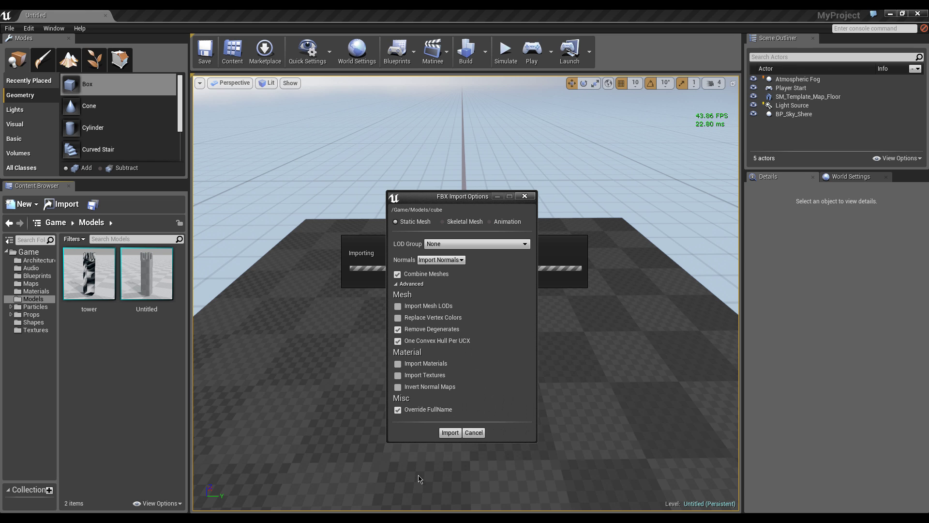
click(455, 433)
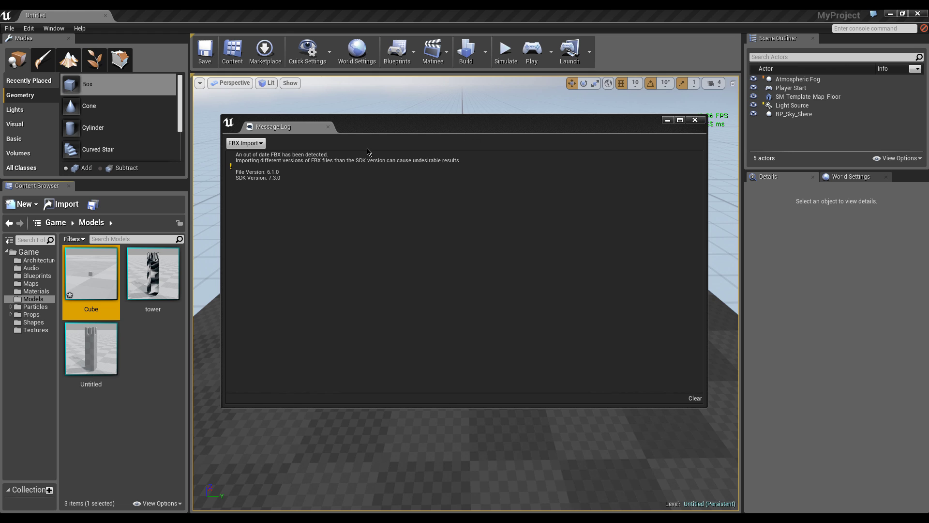
click(695, 119)
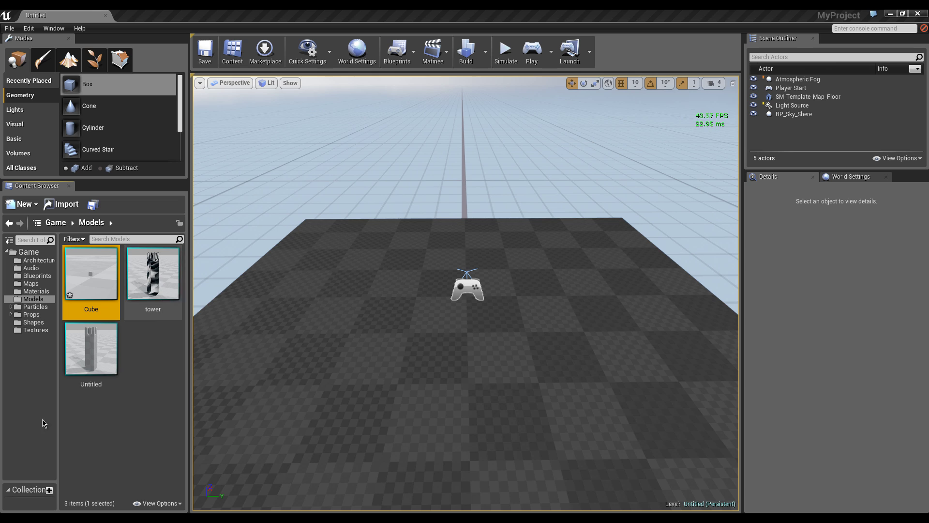
- Place the imported Cube mesh on the level floor near the Player Start, at about X -10, Y -30, Z 20
mouse_move(83, 271)
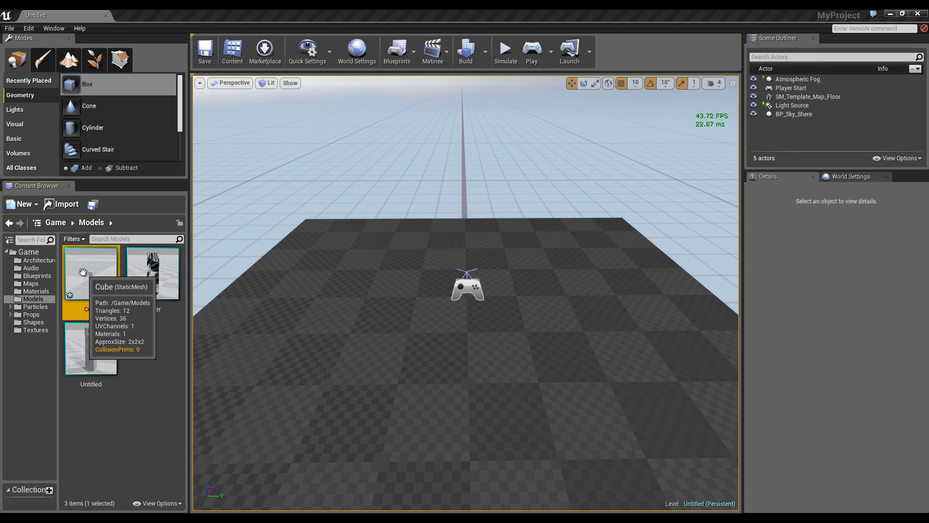
drag(83, 271, 451, 338)
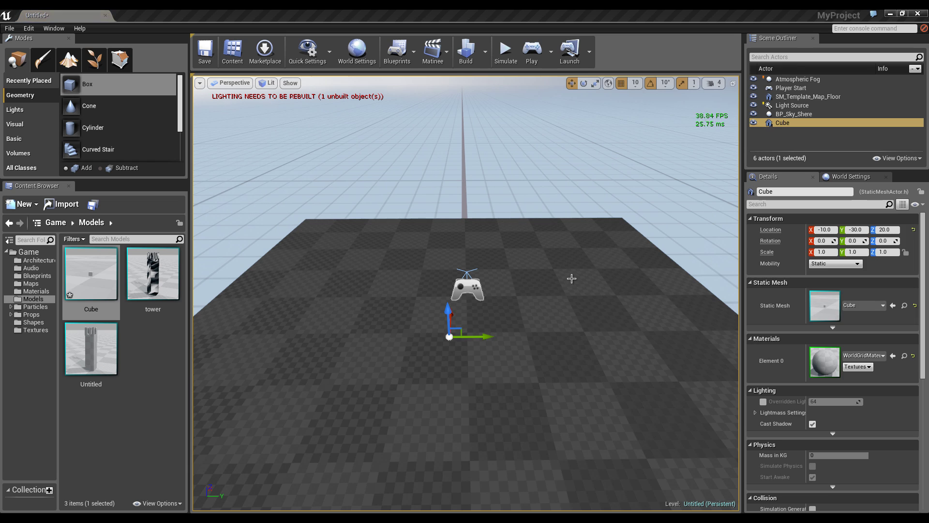
- Examine the placed cube up close and from several angles to judge its size against the floor
scroll(560, 263, up, 2)
alt+drag(561, 263, 431, 284)
scroll(542, 237, up, 5)
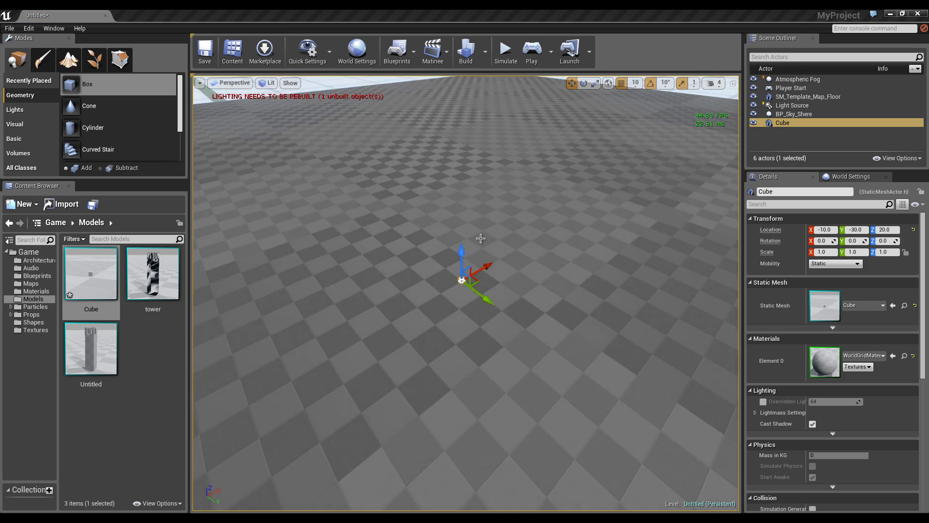
scroll(543, 237, up, 3)
alt+drag(542, 237, 486, 237)
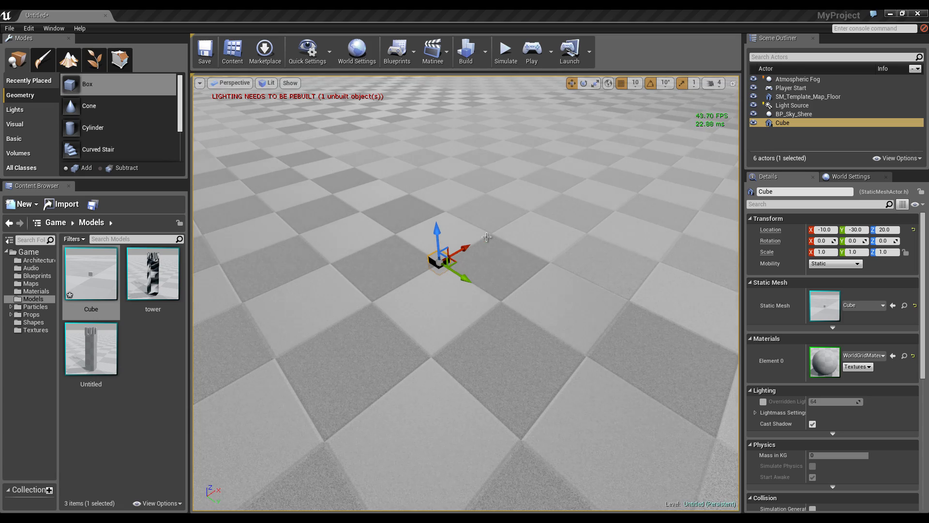
alt+drag(571, 235, 766, 182)
right_drag(766, 182, 742, 224)
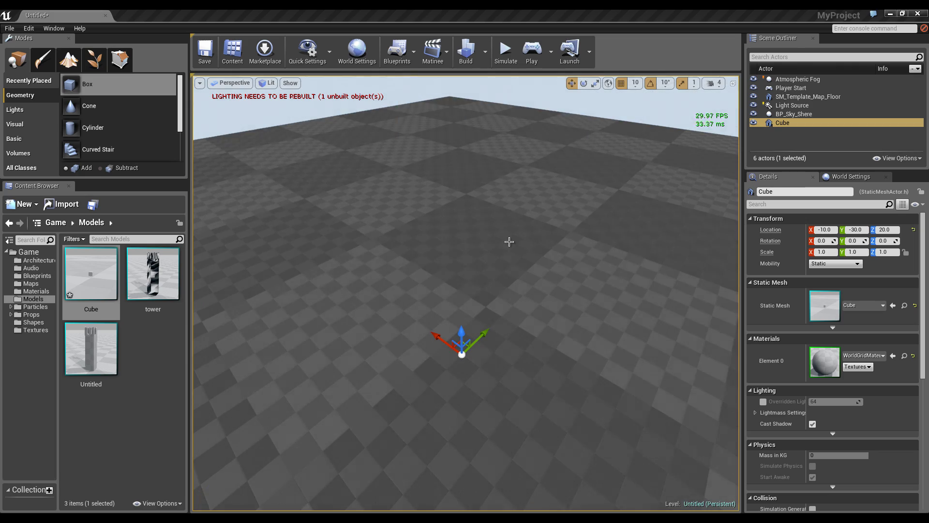
right_drag(508, 241, 504, 257)
scroll(504, 257, up, 5)
scroll(506, 256, down, 3)
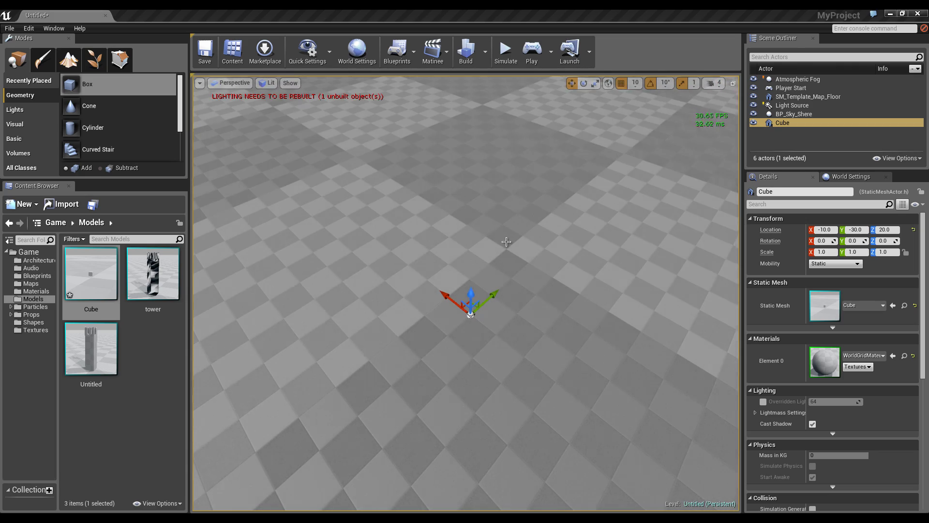
- Delete the placed cube from the level and the Cube asset from the Models folder, clearing the undo history
key(Delete)
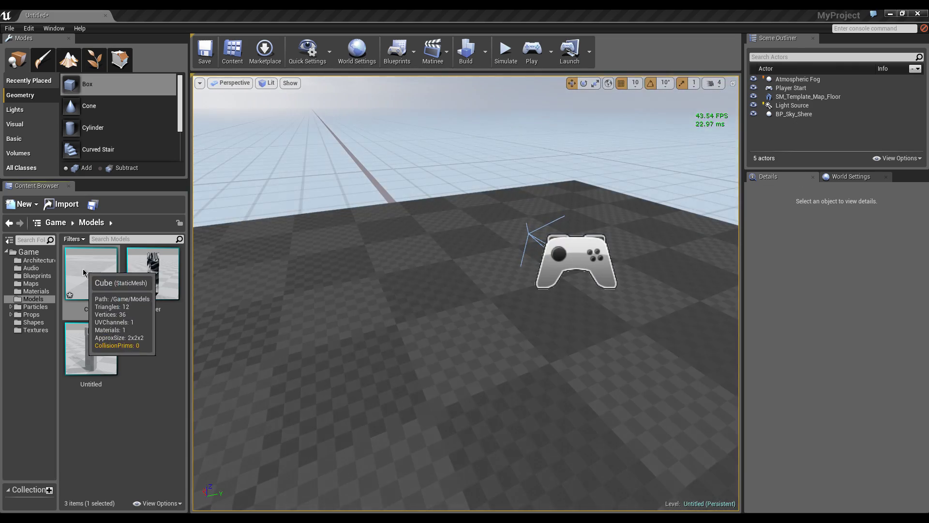
right_click(85, 264)
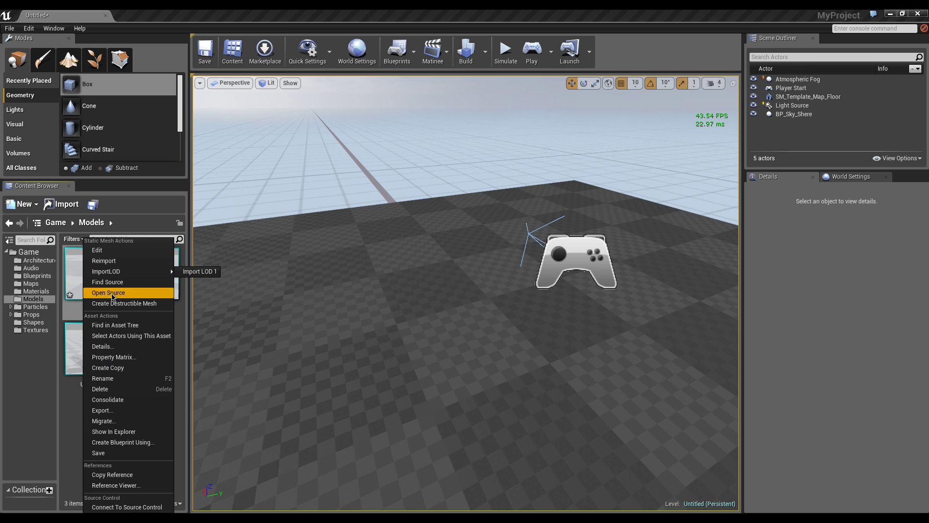
click(121, 390)
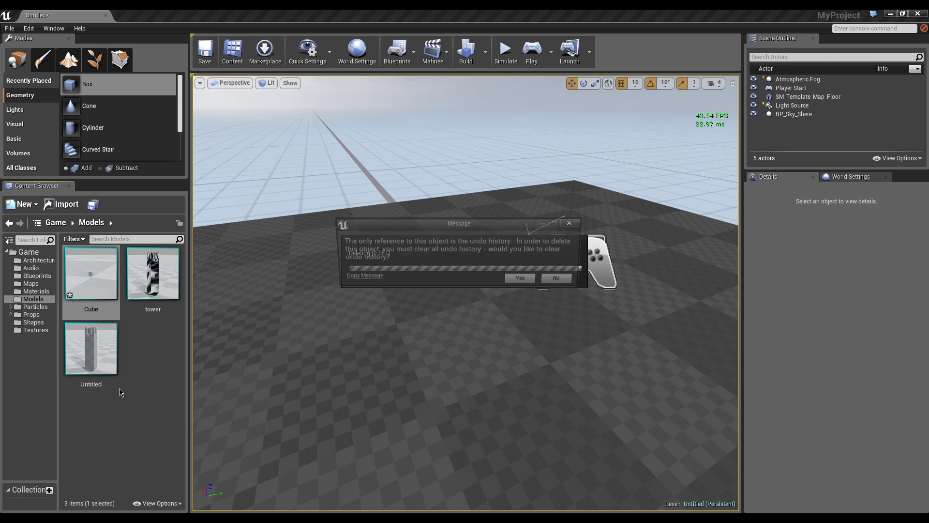
click(524, 280)
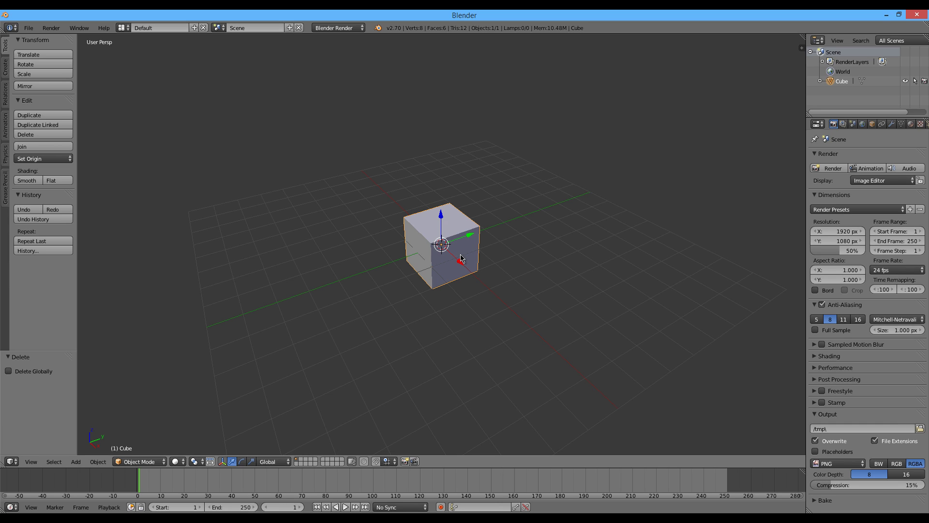
- Switch to Blender, collapse the scene property sections other than Units, and set the unit system to Metric
middle_drag(460, 250, 486, 252)
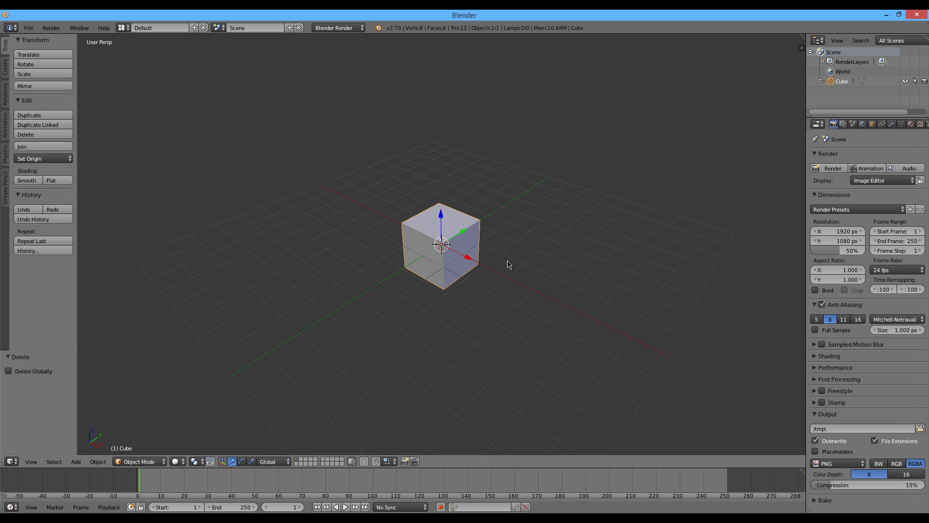
click(843, 124)
click(852, 125)
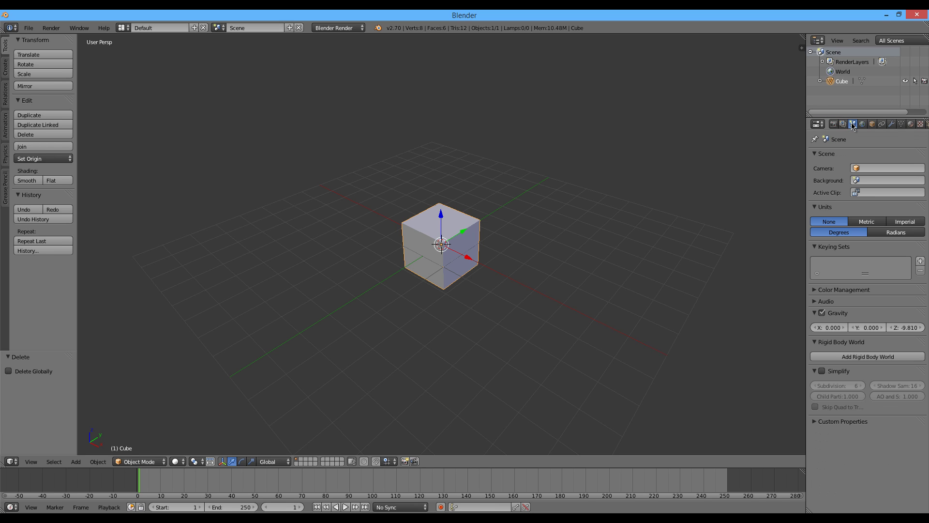
click(834, 150)
click(827, 205)
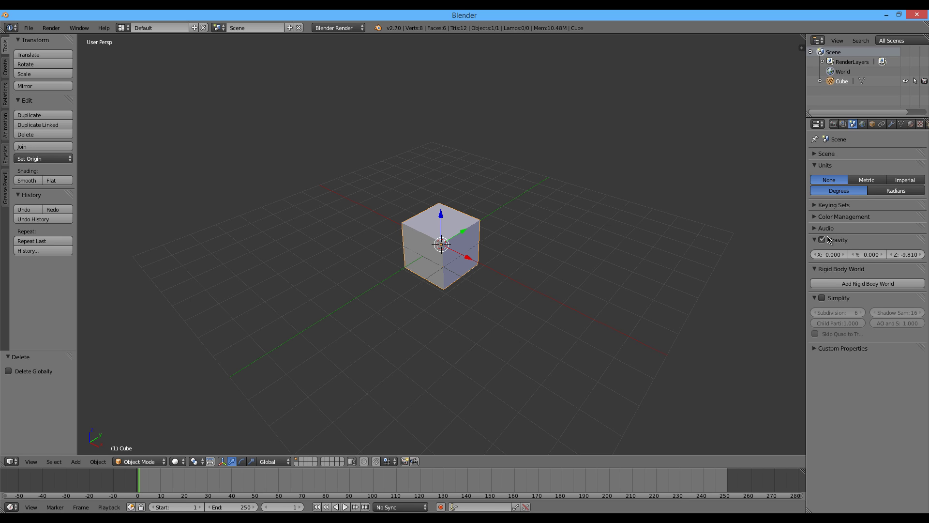
click(857, 240)
click(842, 280)
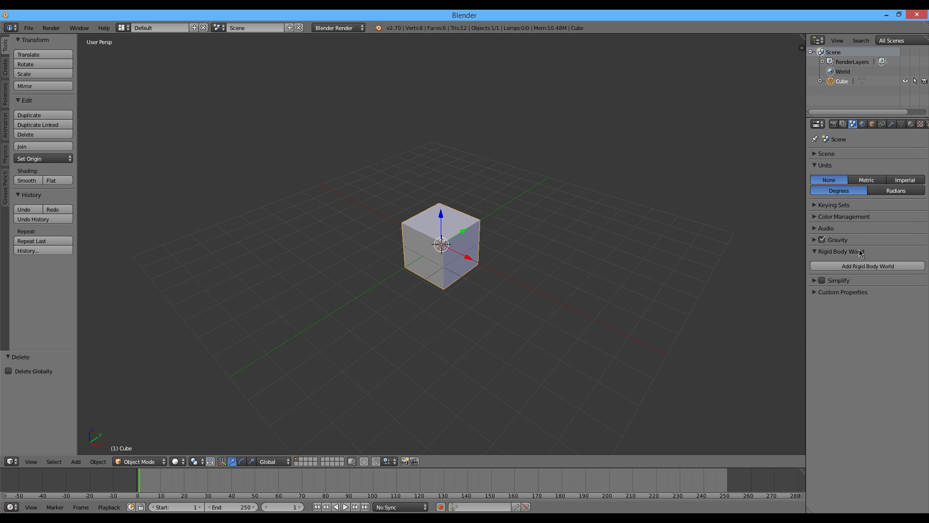
click(860, 252)
click(867, 180)
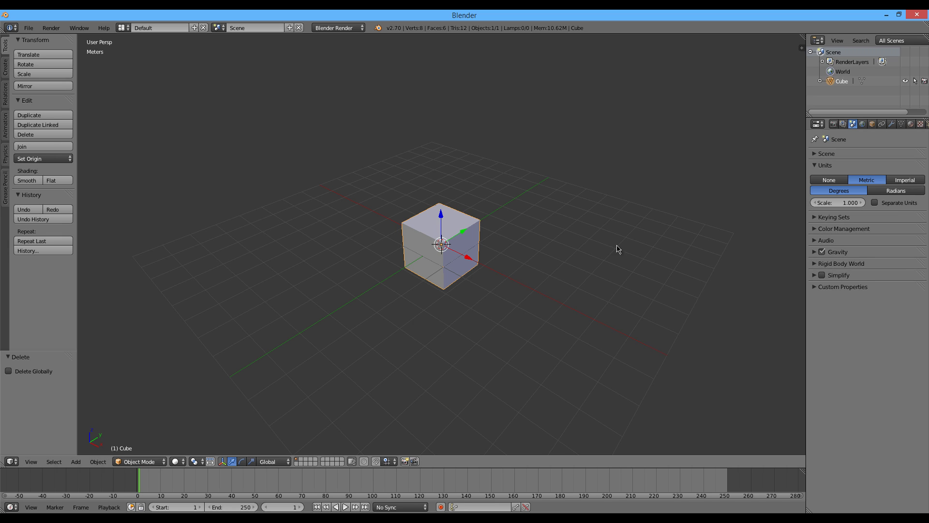
- Show the cube's transform properties and set the scene's metric unit scale to 0.005
key(n)
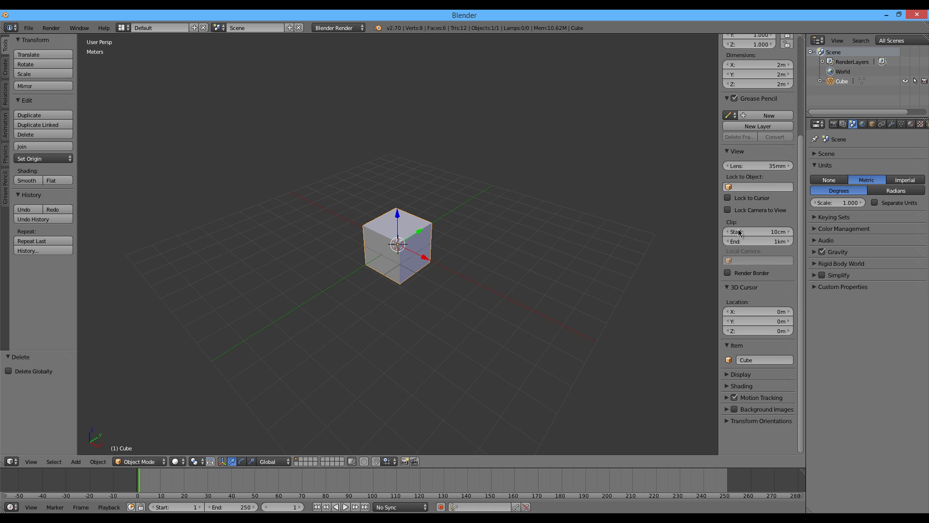
scroll(768, 257, down, 3)
scroll(767, 257, up, 3)
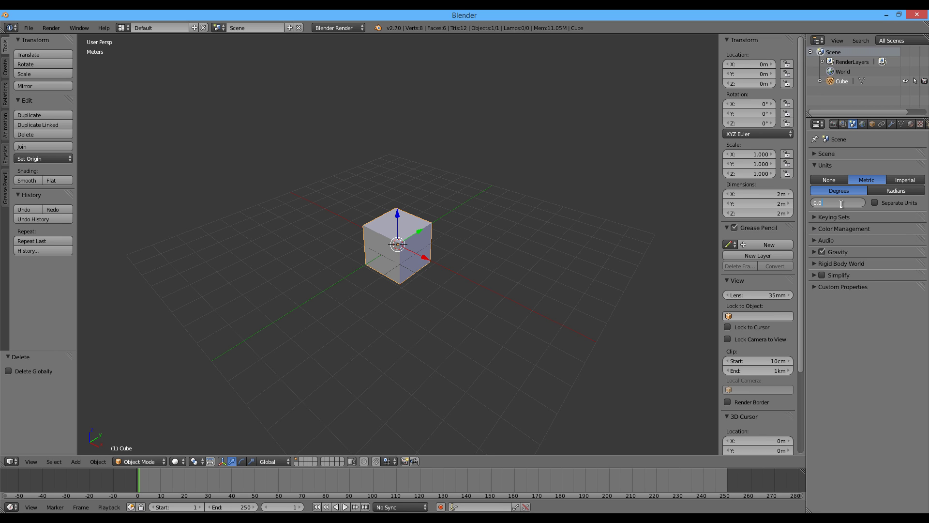
text(5)
key(Return)
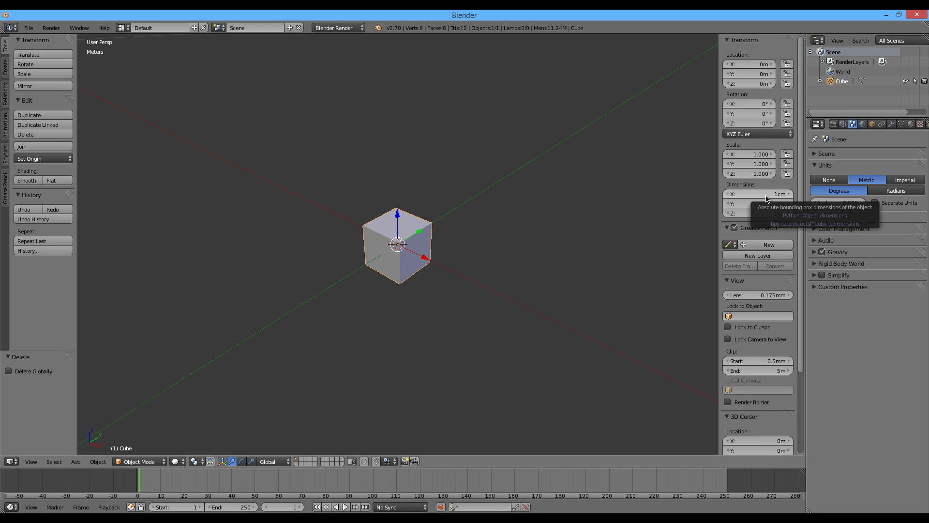
- Set the 3D view's clip end distance to 75 m so the cube can be viewed from farther away
scroll(352, 258, down, 10)
scroll(337, 220, down, 3)
scroll(454, 270, up, 4)
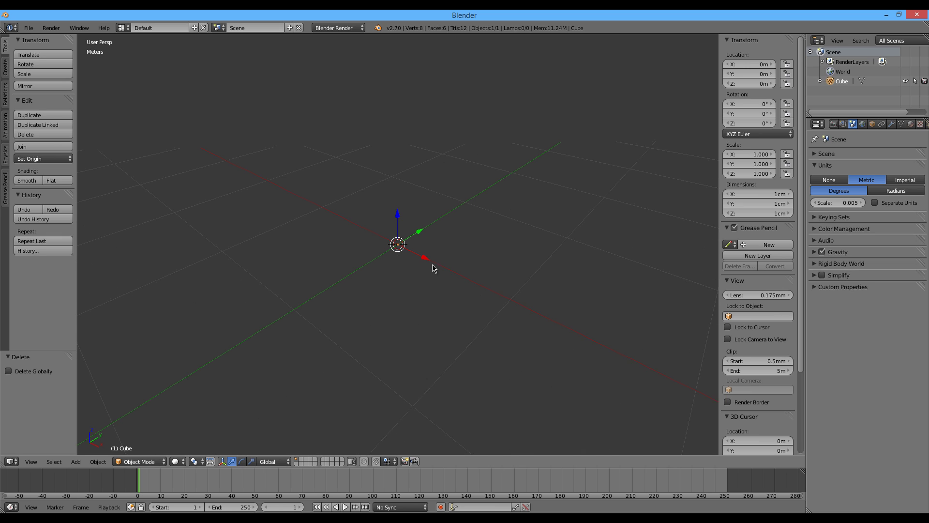
click(774, 370)
key(Return)
middle_drag(474, 213, 518, 271)
- Expand the view's Display settings, set the grid floor to 32 lines, and collapse the section again
scroll(774, 390, down, 5)
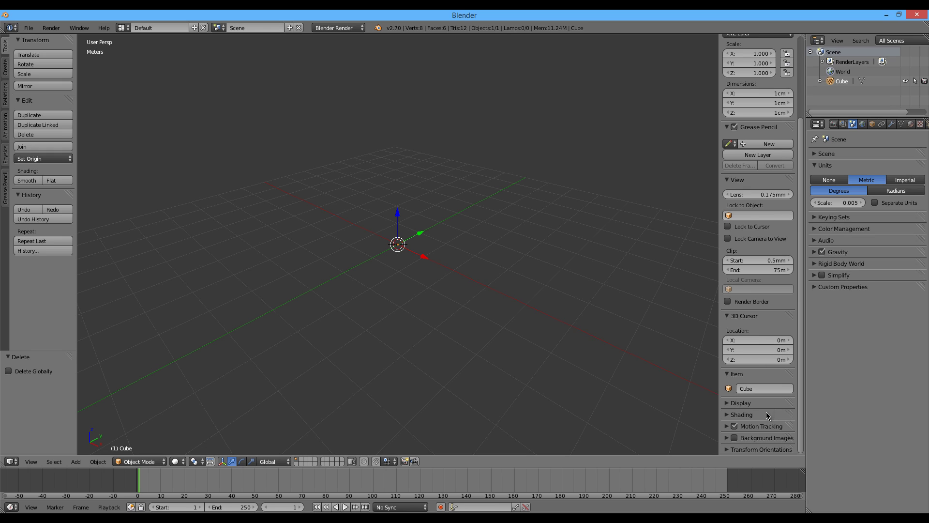
scroll(782, 449, down, 1)
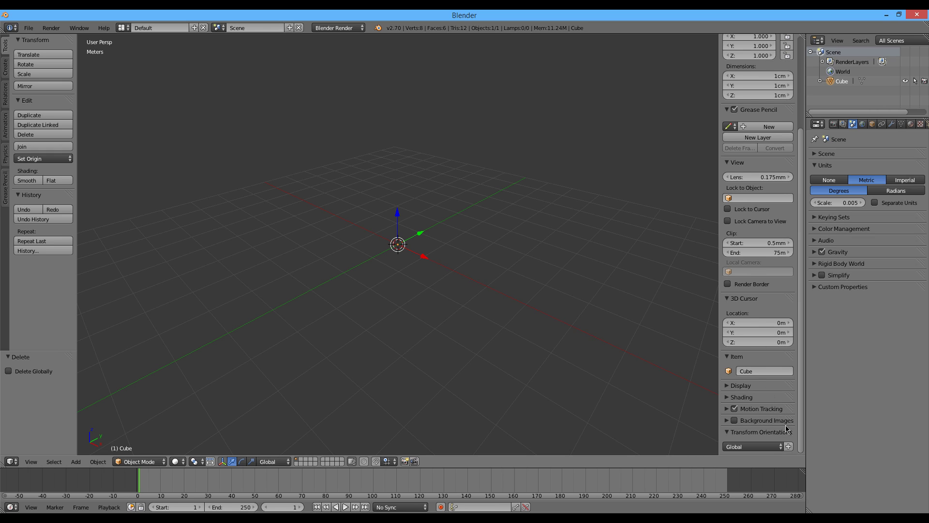
click(769, 386)
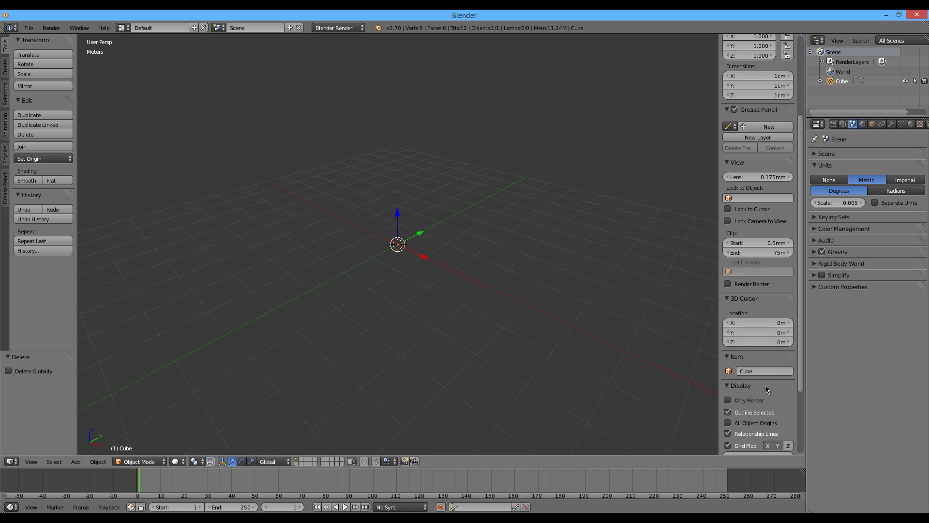
scroll(771, 401, down, 4)
click(767, 378)
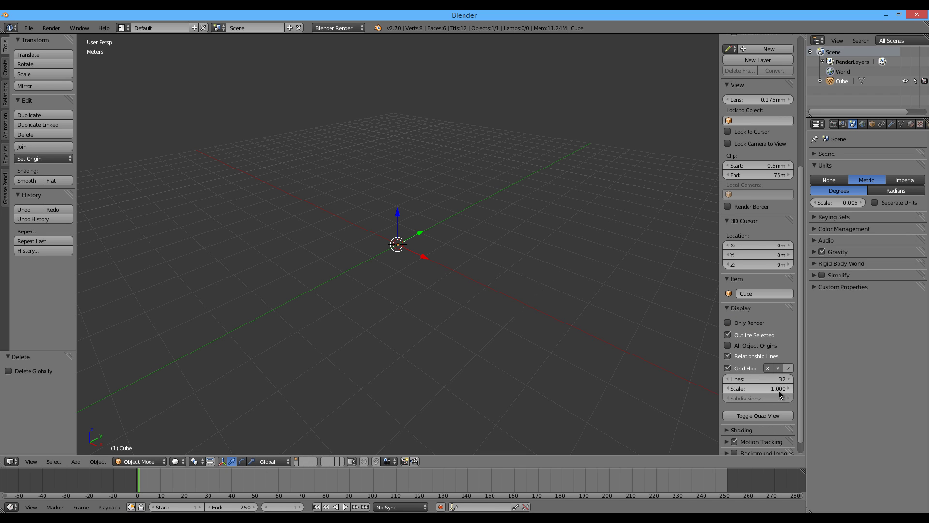
click(740, 308)
middle_drag(467, 317, 645, 342)
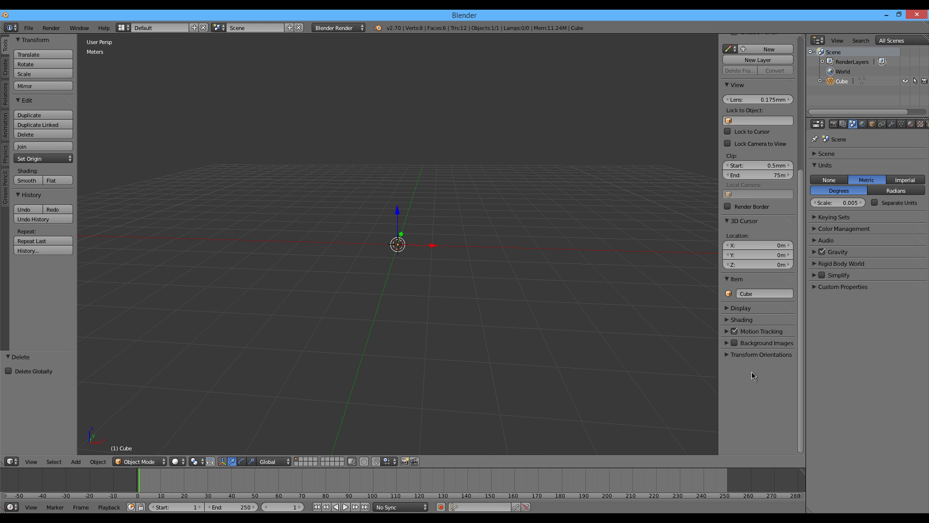
- Examine the cube against the grid floor at different zoom levels and from several angles, including front, top and side views
scroll(752, 375, up, 9)
middle_drag(572, 311, 506, 330)
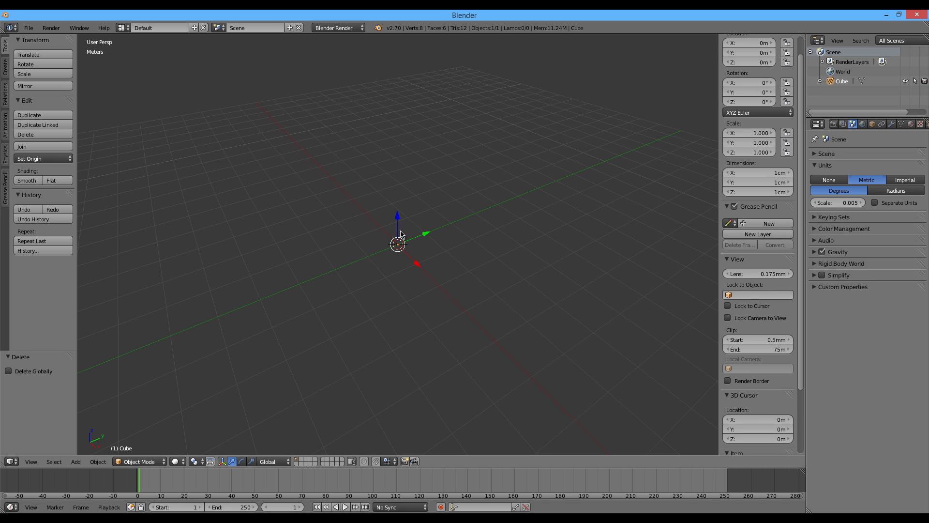
scroll(412, 268, up, 5)
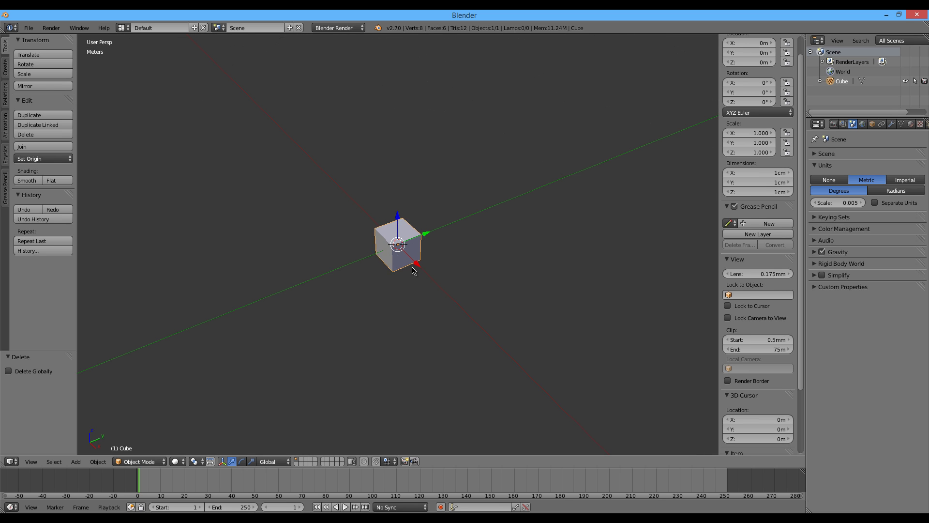
scroll(412, 270, down, 4)
middle_drag(433, 276, 472, 270)
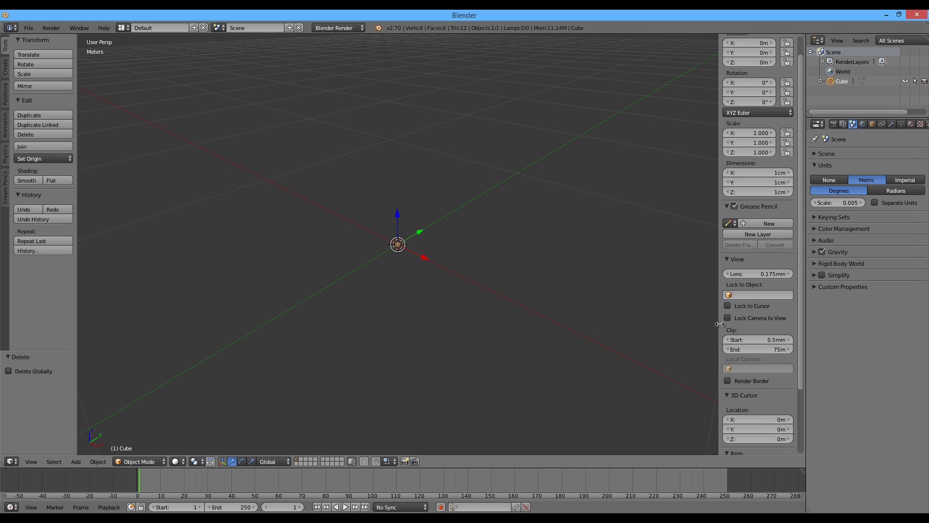
key(KP_1)
key(KP_7)
key(KP_3)
middle_drag(448, 257, 419, 260)
scroll(498, 276, up, 8)
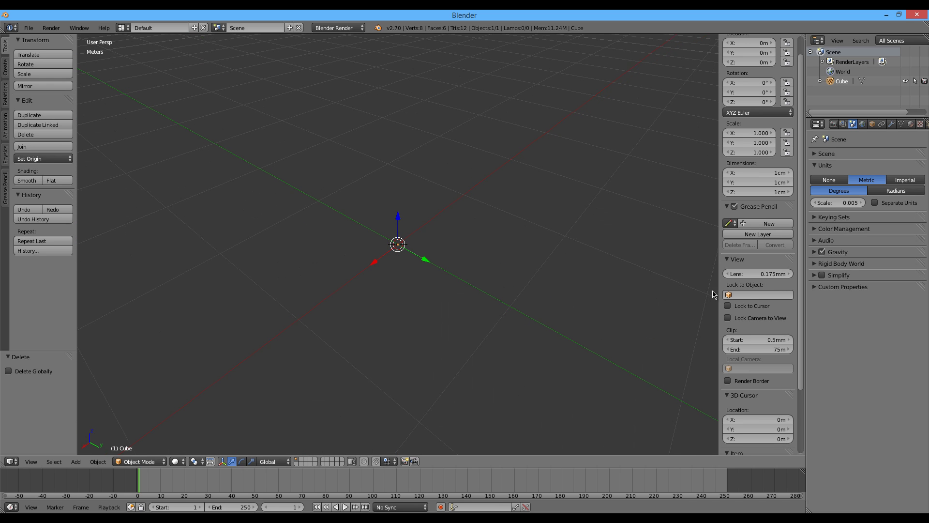
scroll(554, 314, down, 6)
- Set the cube's X, Y and Z scale to 50
scroll(783, 312, up, 2)
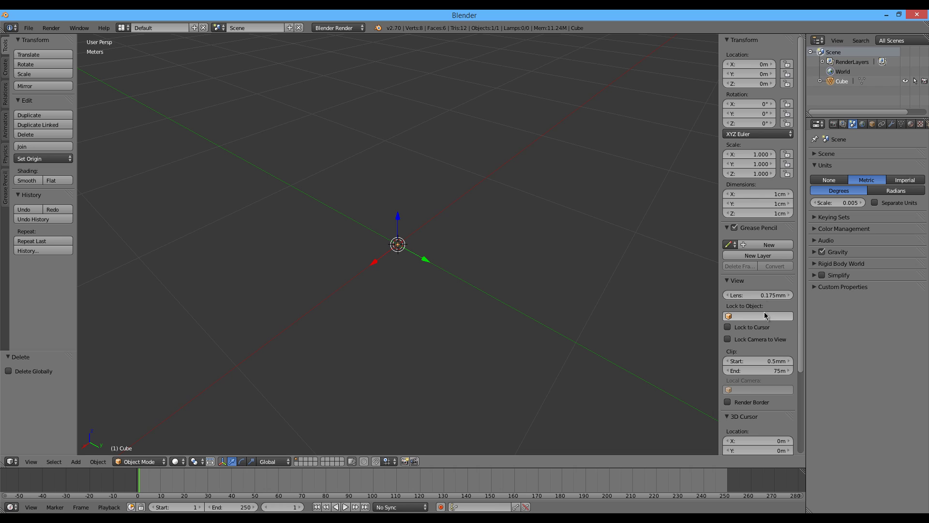
click(752, 155)
text(50)
key(Tab)
text(50)
key(Tab)
text(50)
key(Return)
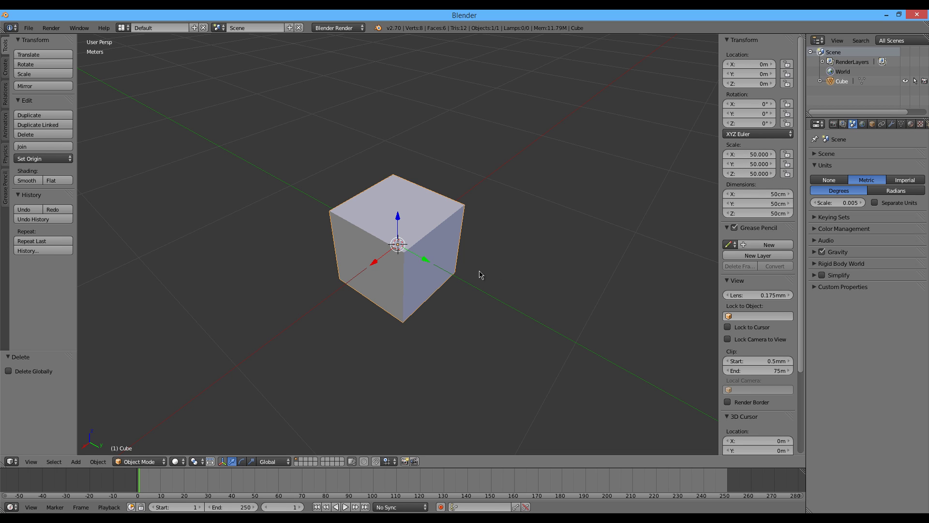
- Export the selected cube as an Autodesk FBX file to the Desktop, overwriting cube.fbx
click(28, 27)
mouse_move(86, 204)
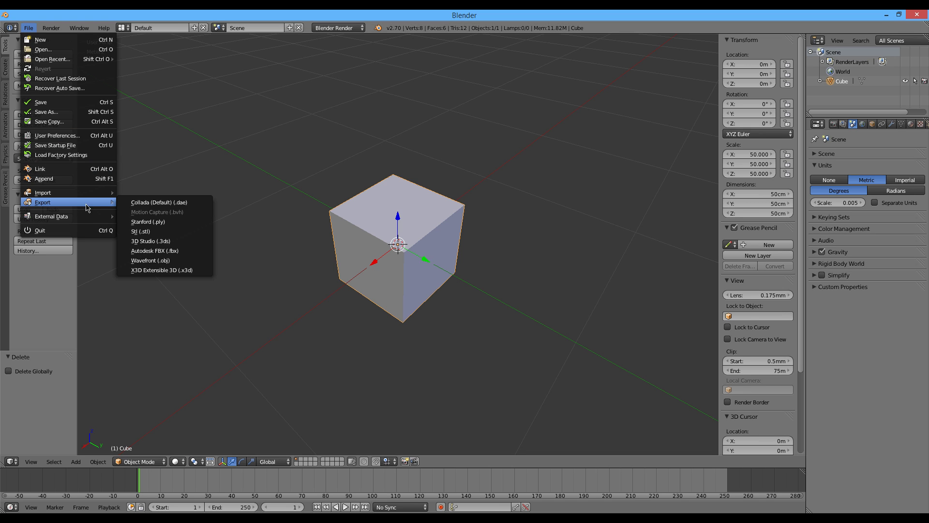
click(166, 252)
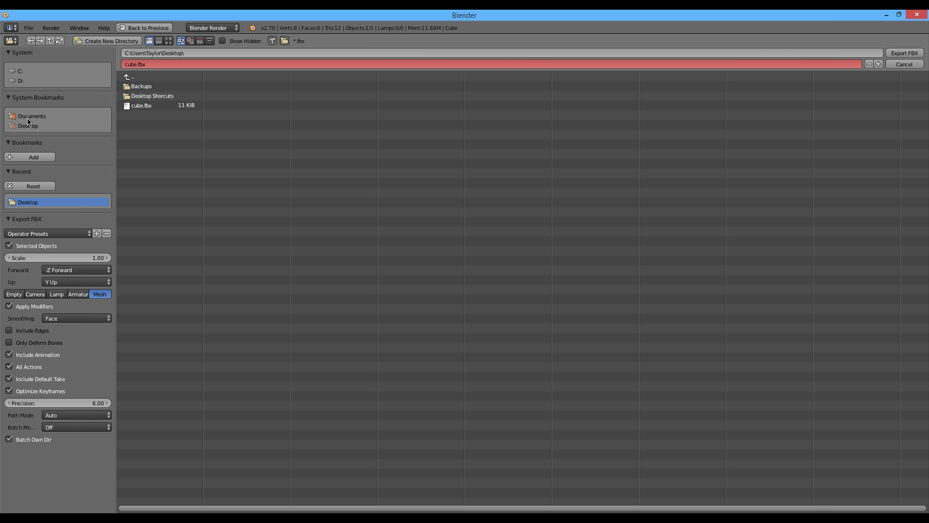
click(167, 107)
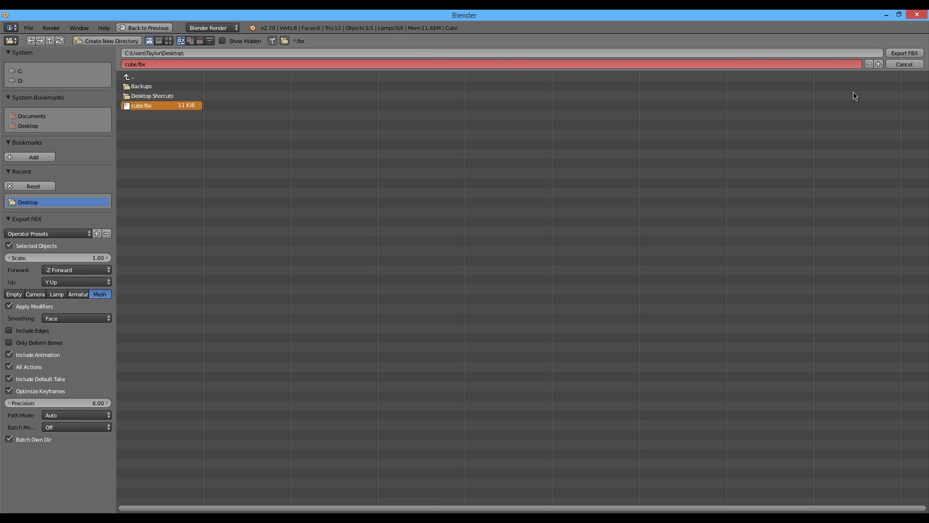
click(891, 53)
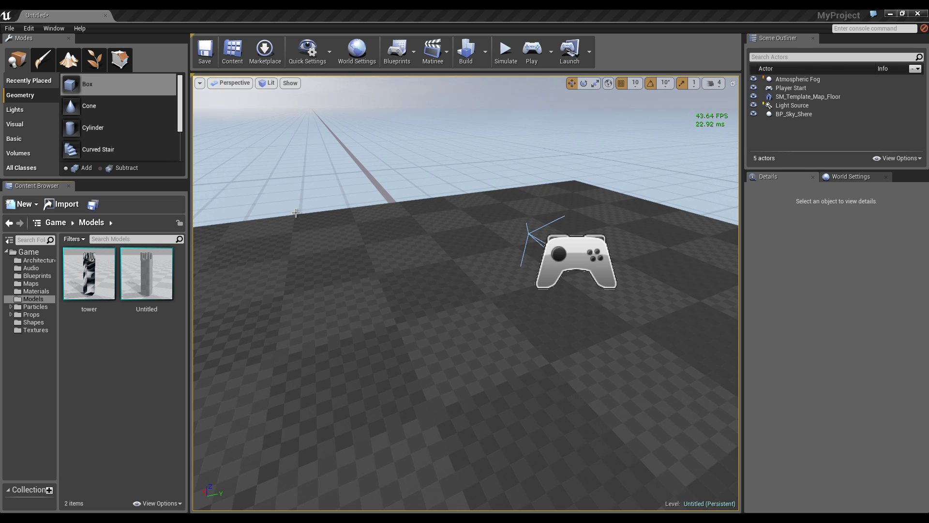
- Switch to Unreal Editor and import cube.fbx into the Models folder as a static mesh with combined meshes
right_click(98, 361)
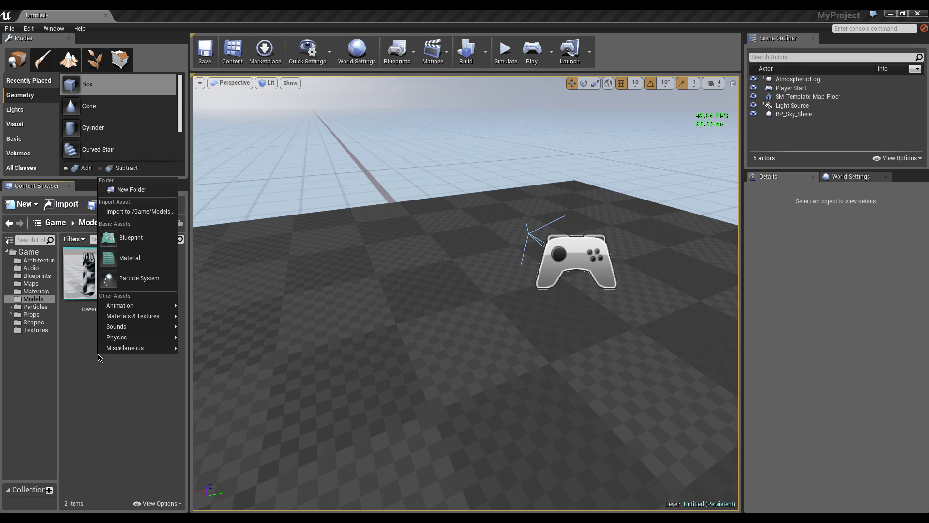
click(140, 212)
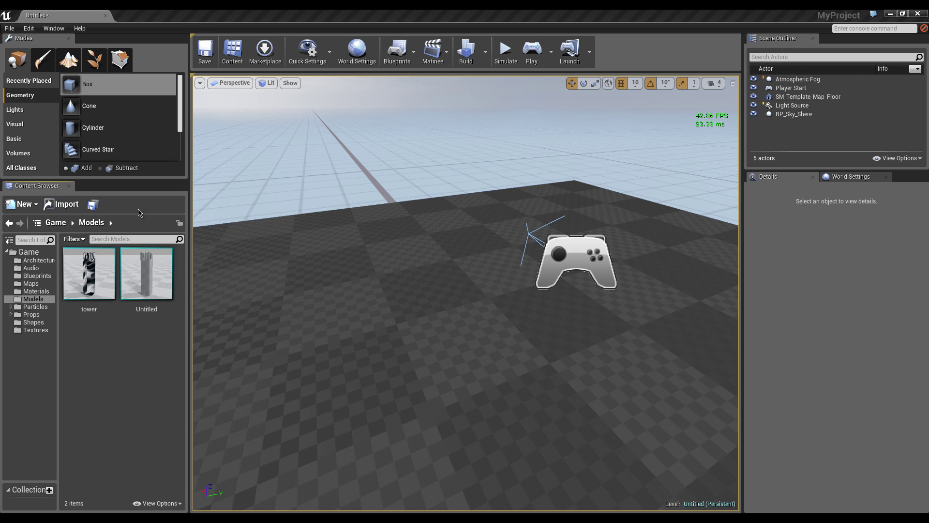
double_click(347, 116)
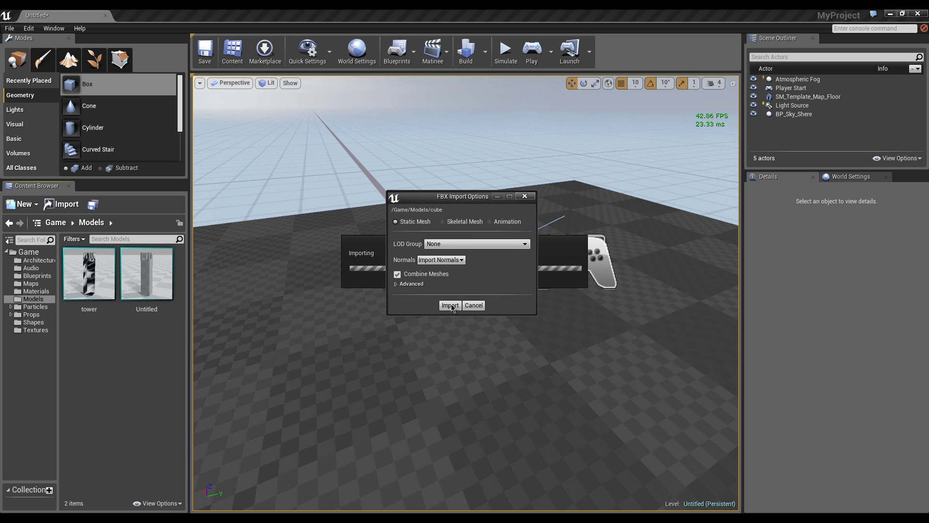
click(450, 305)
- Place the imported Cube mesh in the level near the player start and snap it down to the floor
drag(111, 271, 449, 168)
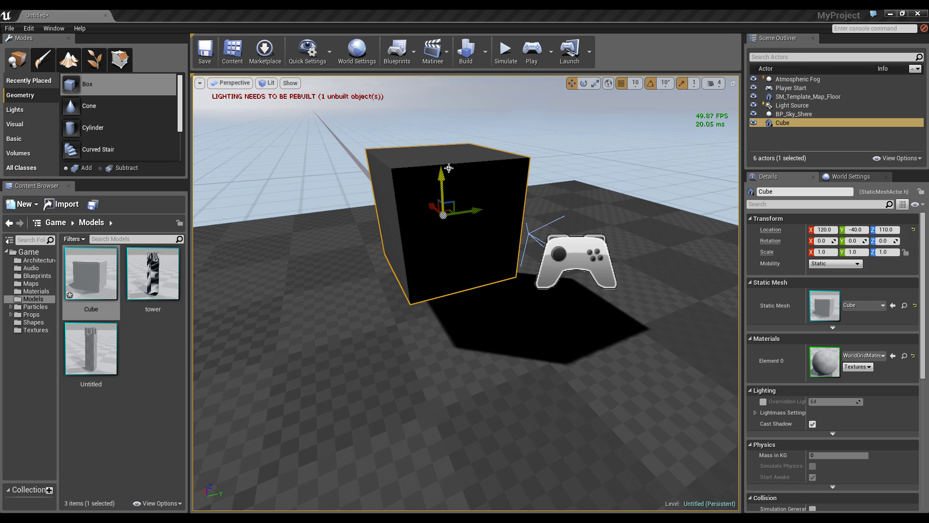
key(End)
click(376, 148)
alt+drag(509, 126, 130, 146)
key(g)
mouse_move(455, 230)
right_down()
mouse_move(427, 201)
mouse_move(448, 234)
right_up()
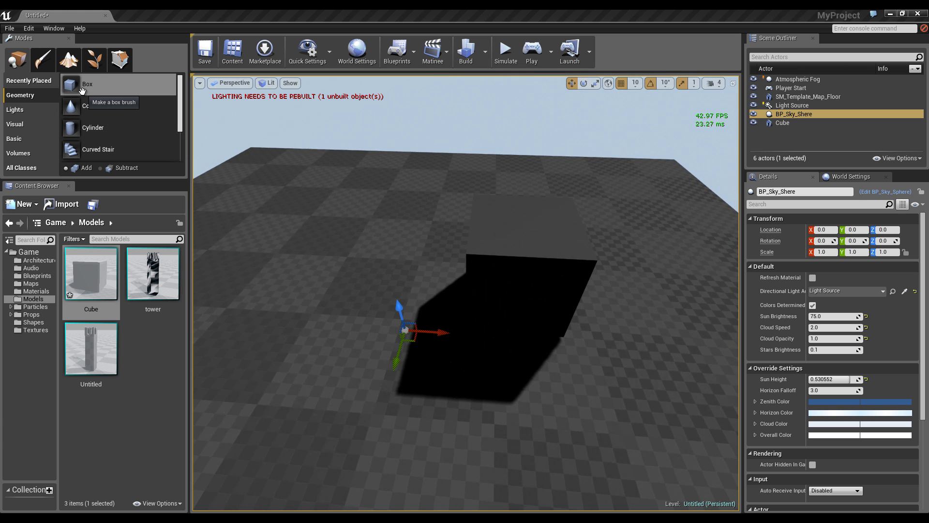
- Add an additive box brush beside the cube and set its X, Y and Z size to 100
mouse_move(82, 90)
mouse_down()
mouse_move(326, 232)
mouse_move(345, 266)
mouse_up()
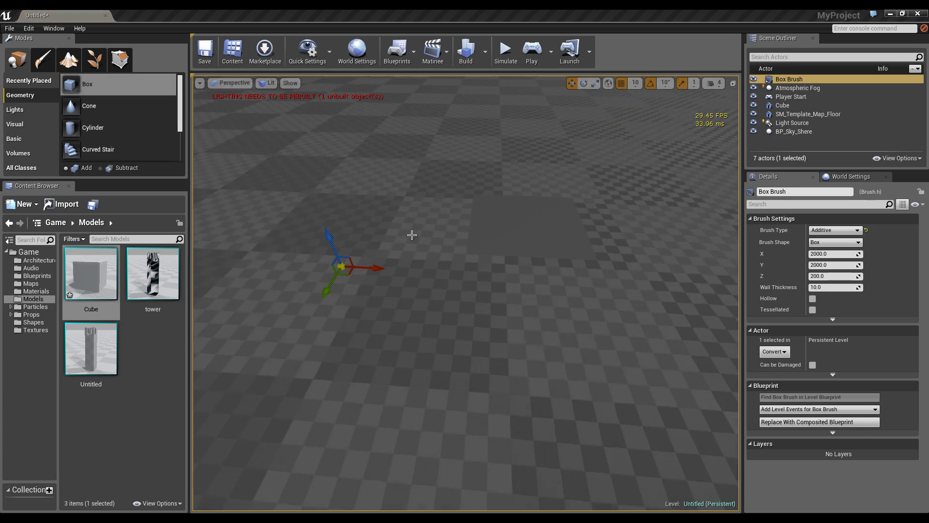
click(819, 257)
text(100)
key(Tab)
text(100)
key(Tab)
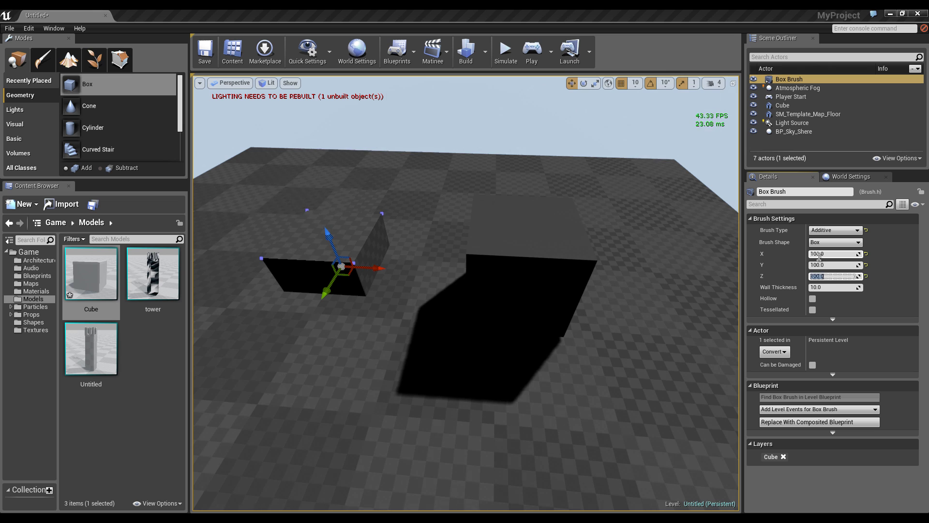
- Raise the box brush, drop it onto the floor, and move it against the imported cube
drag(324, 217, 313, 158)
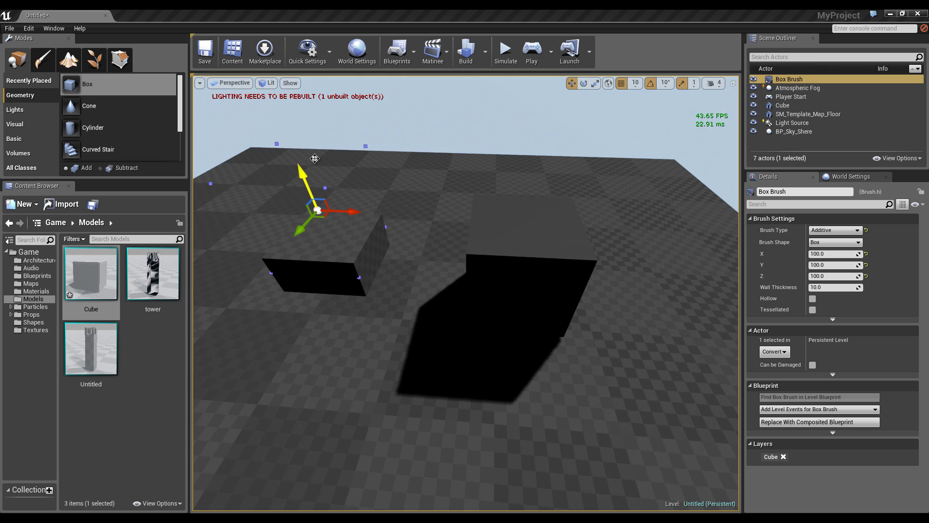
key(End)
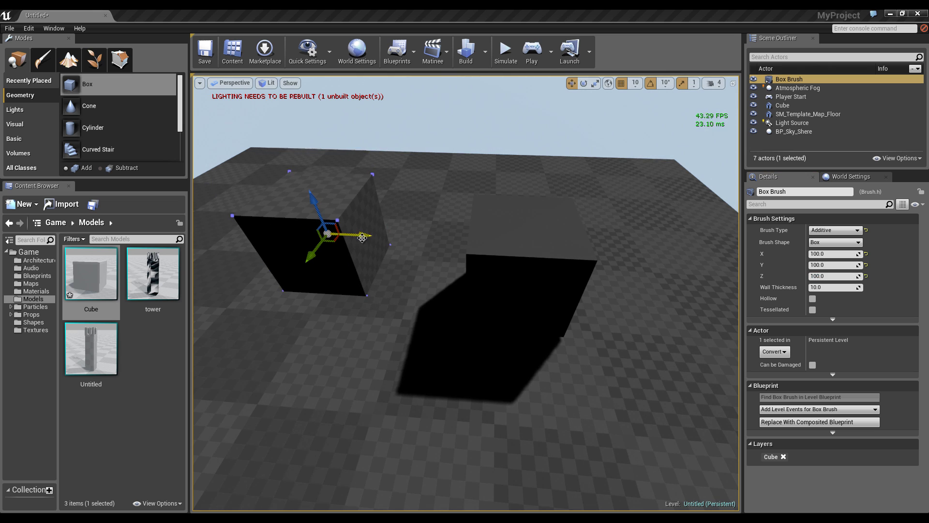
drag(362, 236, 463, 238)
drag(425, 262, 416, 289)
- Switch the perspective viewport's shading to Unlit
click(515, 137)
mouse_move(515, 137)
right_down()
mouse_move(366, 117)
mouse_move(344, 124)
mouse_move(447, 140)
right_up()
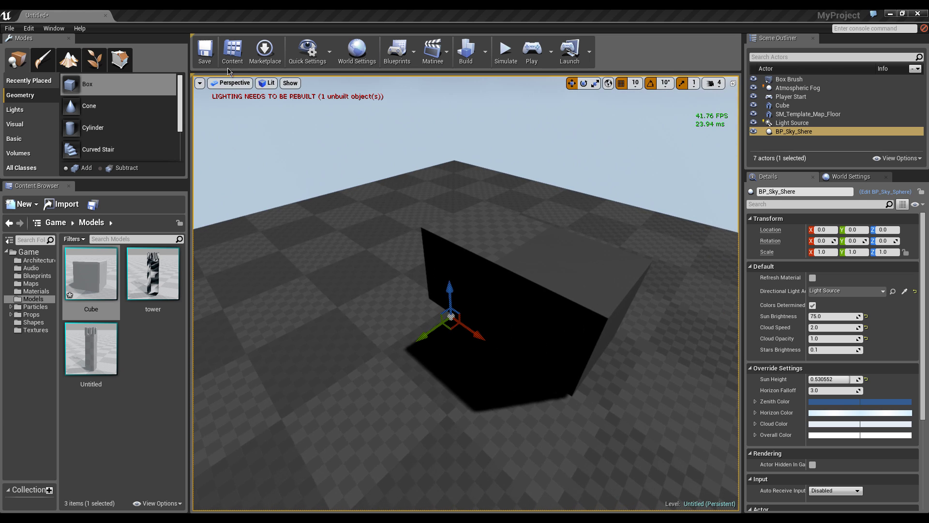
click(270, 83)
click(278, 113)
- Inspect the imported cube and the adjacent box brush from several sides, toggling the game view
right_drag(356, 253, 907, 237)
key(g)
key(g)
key(g)
right_drag(329, 238, 0, 331)
key(w)
key(d)
right_drag(344, 310, 401, 247)
- Compare the imported cube's size with the box brush's by selecting each in turn and viewing both from different sides
click(384, 248)
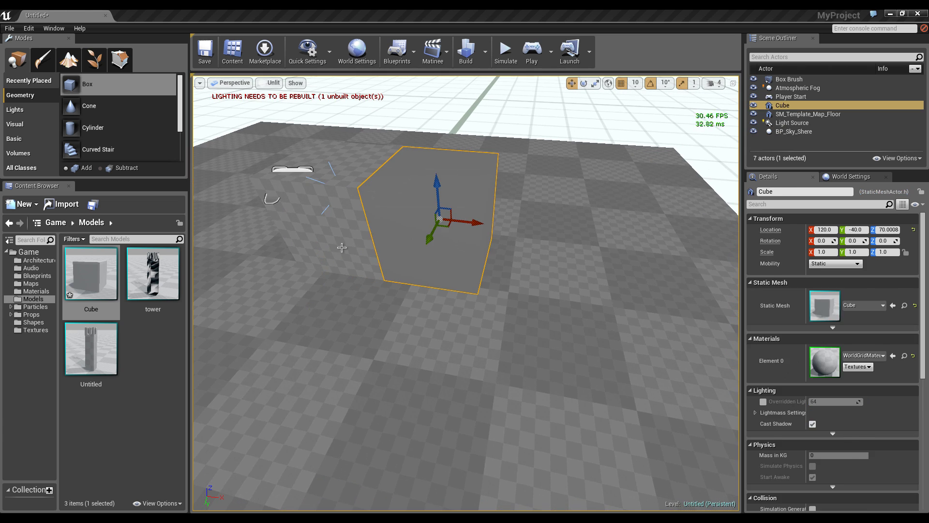
click(386, 247)
click(355, 243)
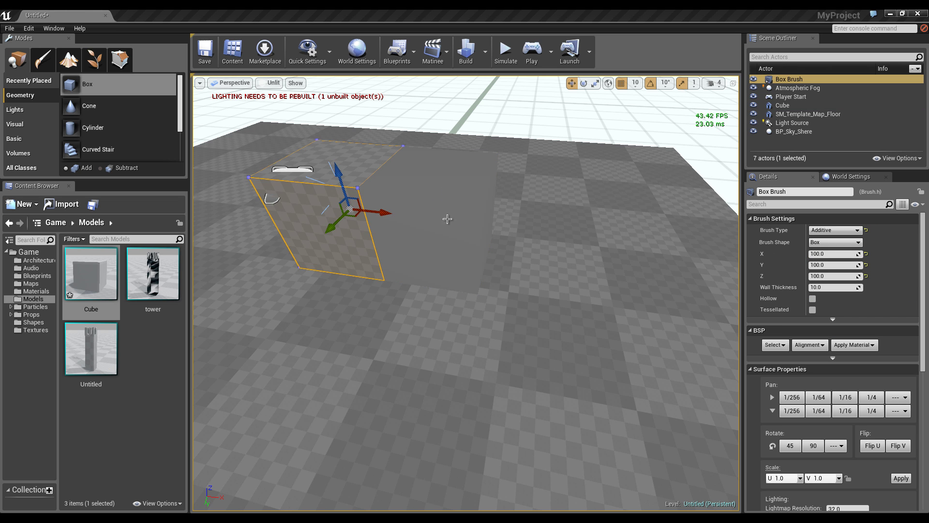
right_drag(447, 219, 486, 249)
key(w)
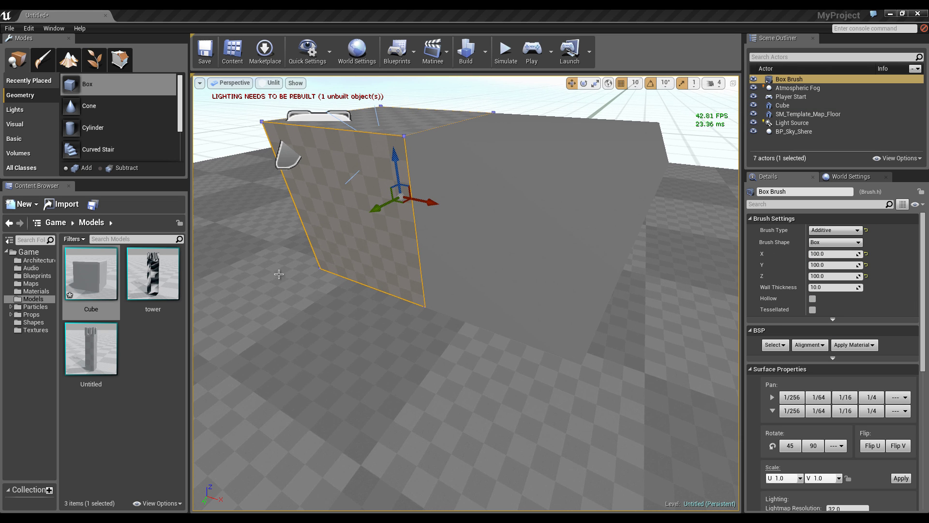
mouse_move(546, 229)
alt+mouse_down()
mouse_move(581, 252)
mouse_move(603, 293)
alt+mouse_up()
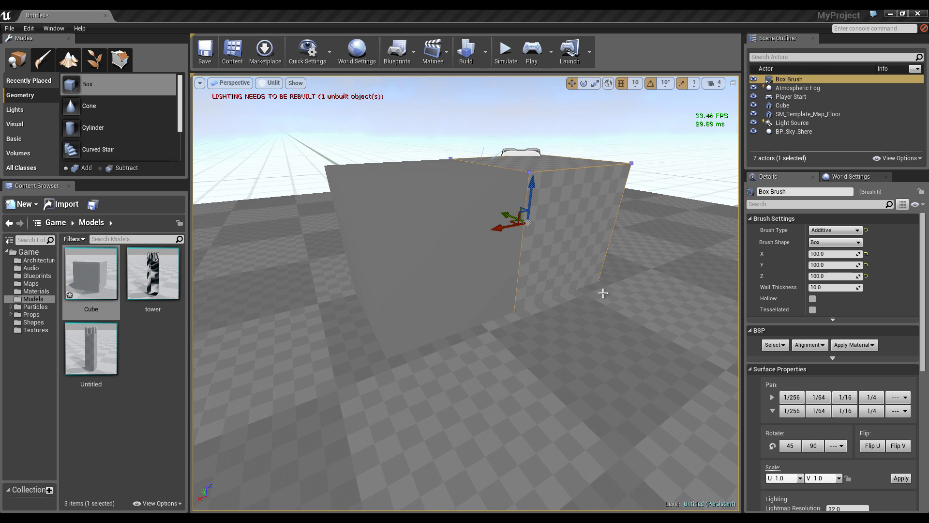
click(465, 263)
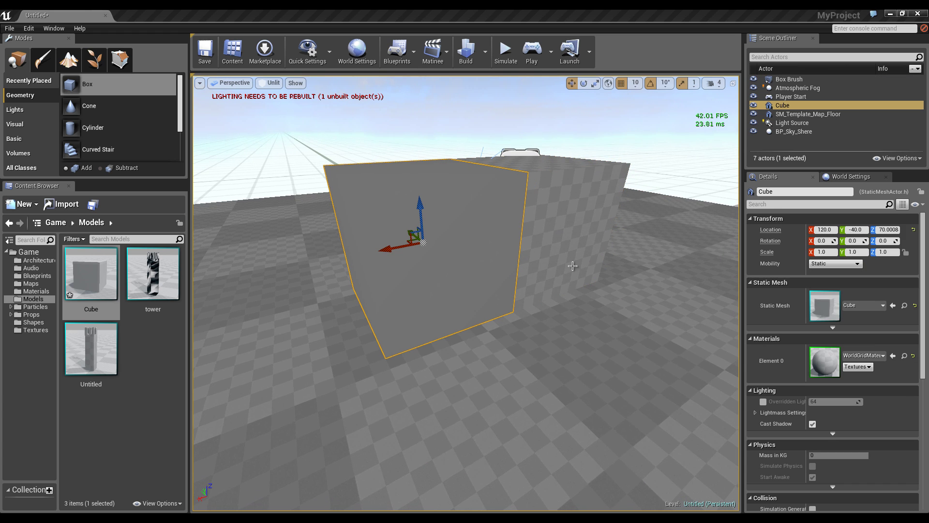
click(823, 229)
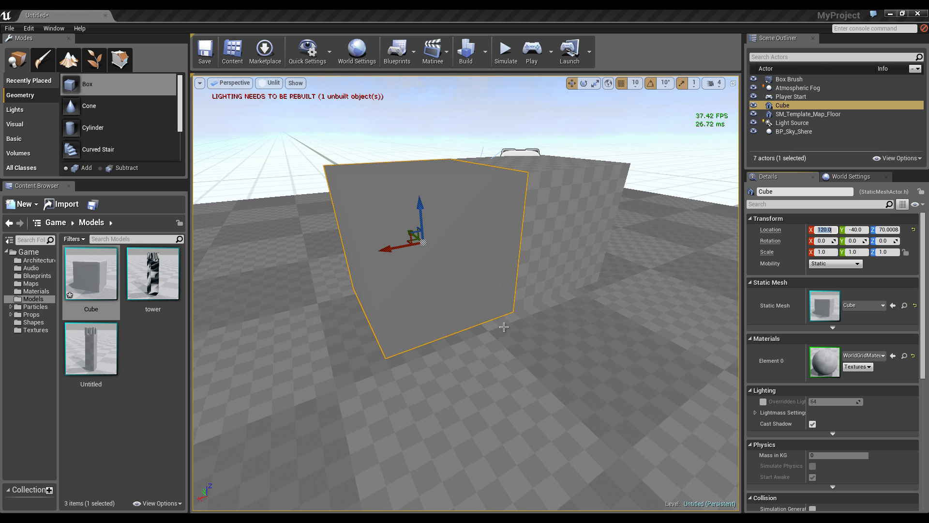
key(Escape)
mouse_move(512, 247)
right_down()
mouse_move(569, 257)
mouse_move(492, 255)
mouse_move(590, 297)
right_up()
click(590, 297)
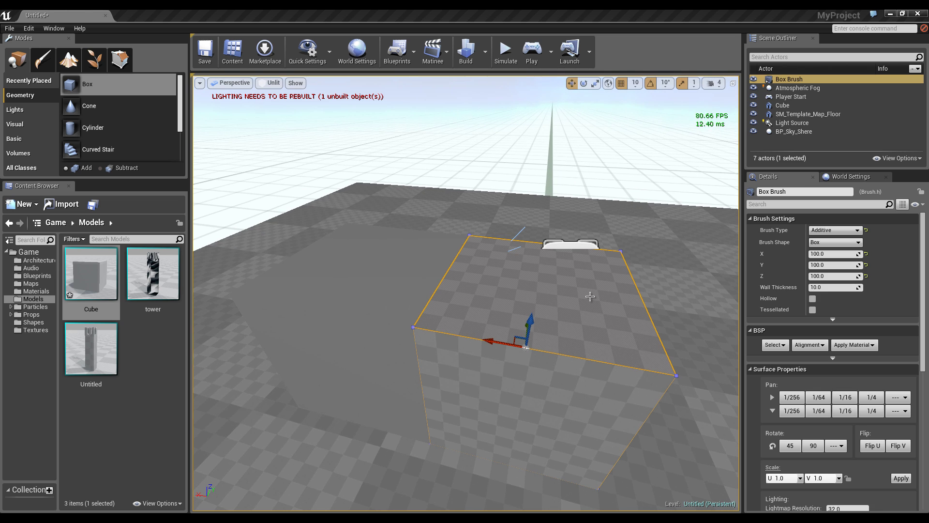
- Move the imported cube along the Y axis to a Y location of -30
click(313, 290)
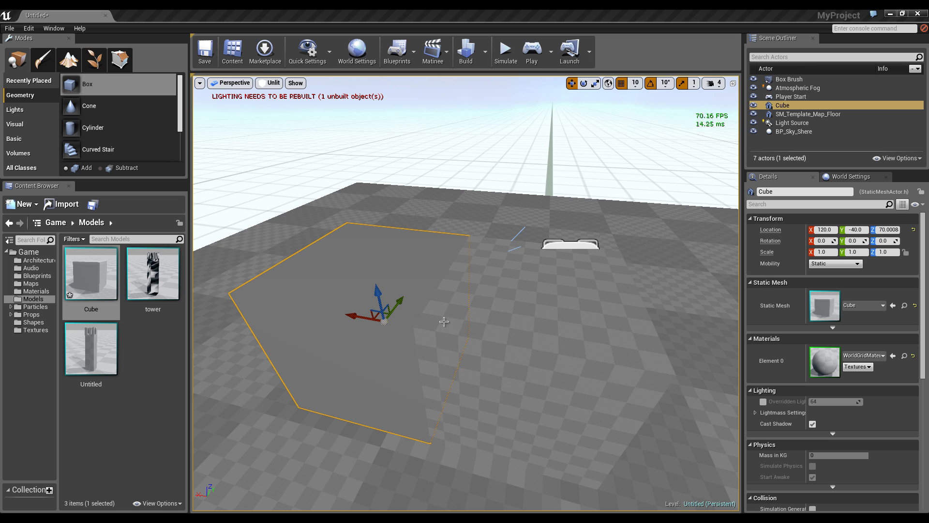
drag(402, 299, 403, 295)
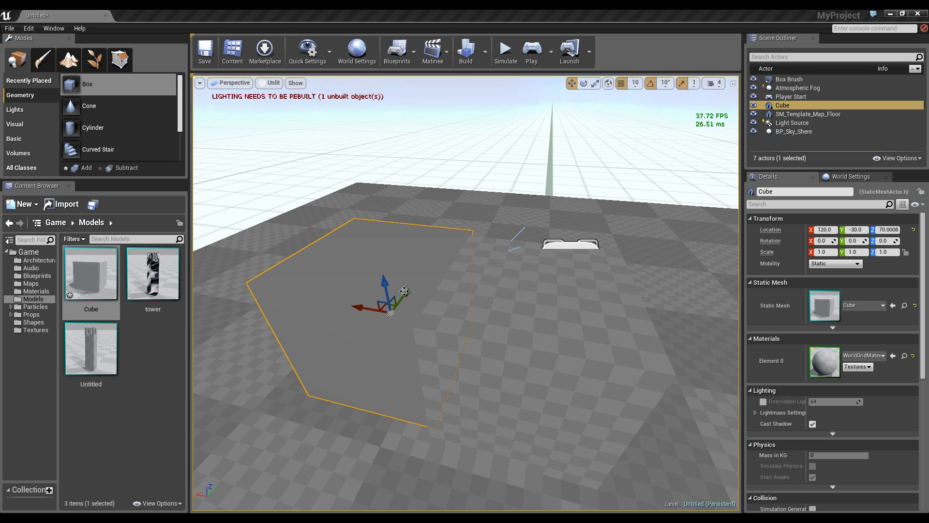